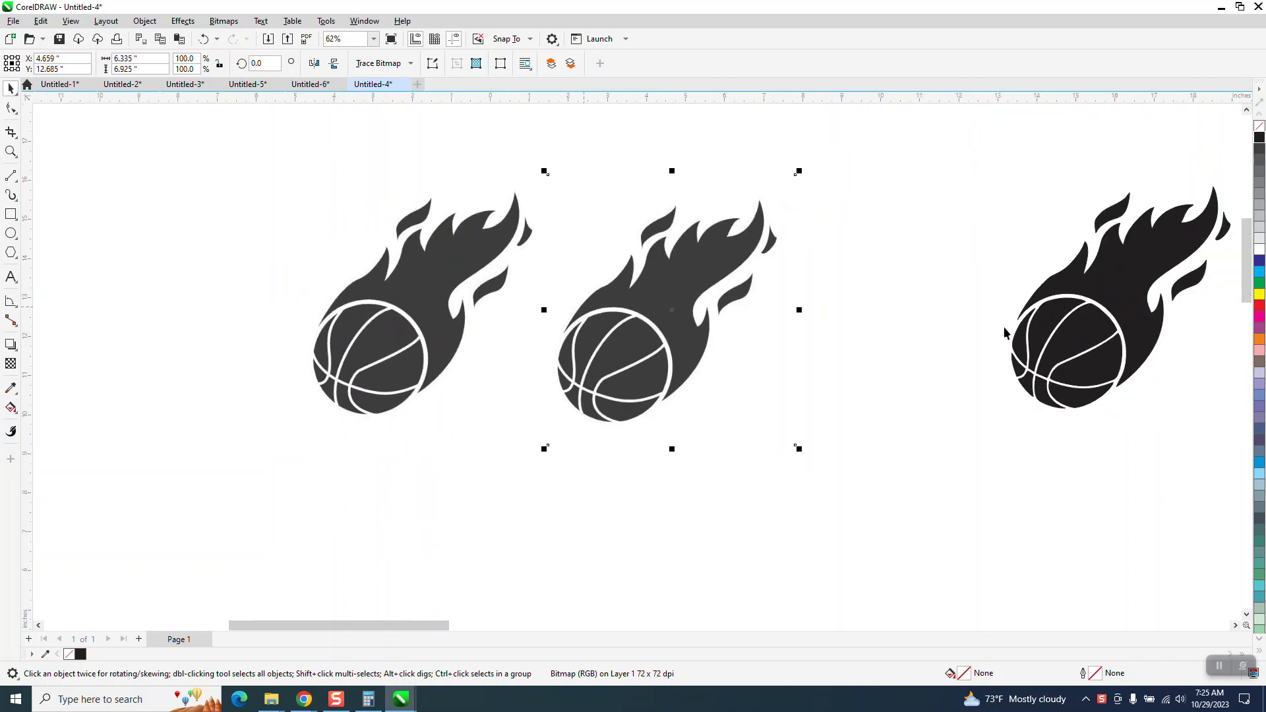
Move the black flaming basketball up against the two grey ones
left_click(1093, 333)
left_click_drag(1068, 340, 816, 356)
scroll(357, 342, "down", 6)
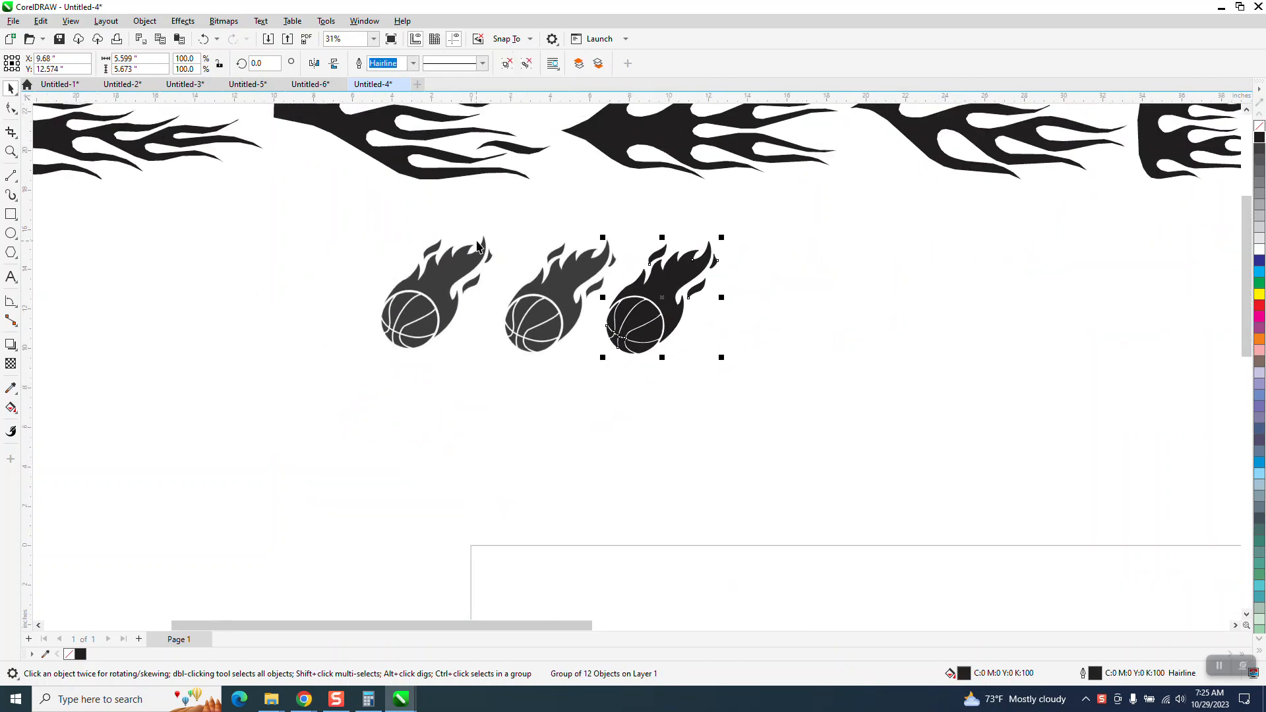
left_click(491, 214)
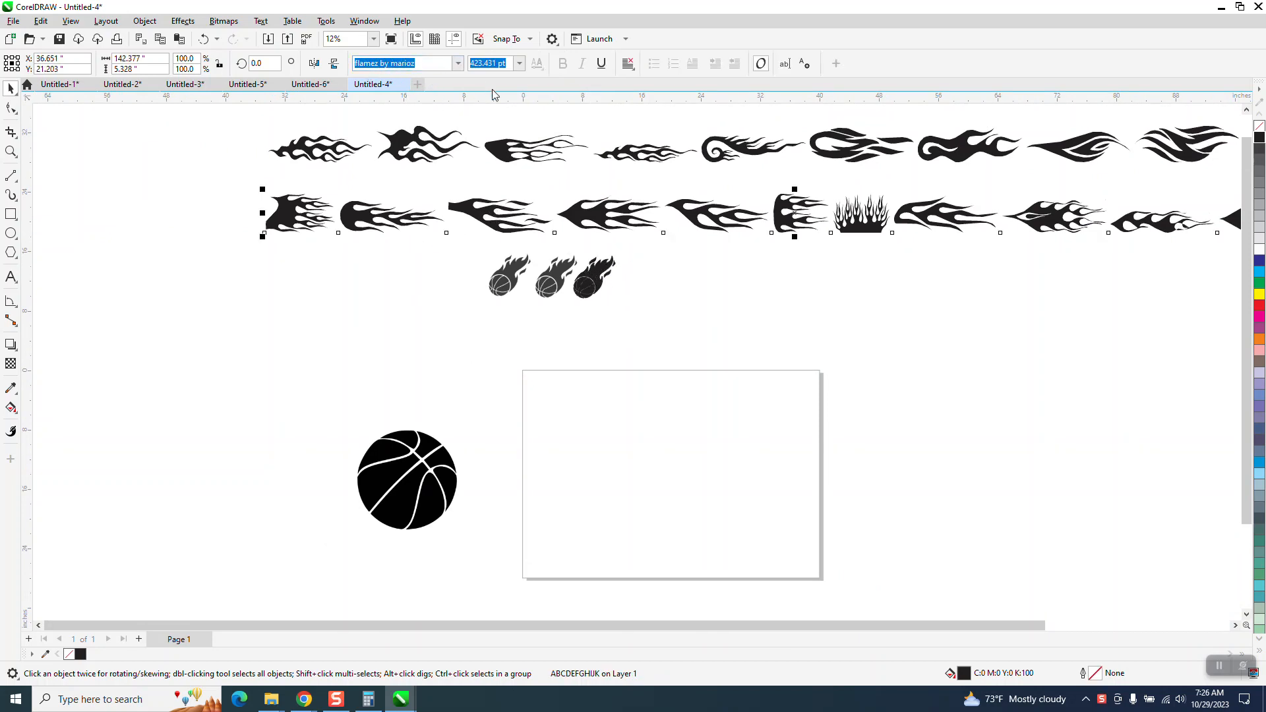
Switch to Chrome to review the DaFont results for flames and return to the Untitled-4 drawing in CorelDRAW
left_click(304, 698)
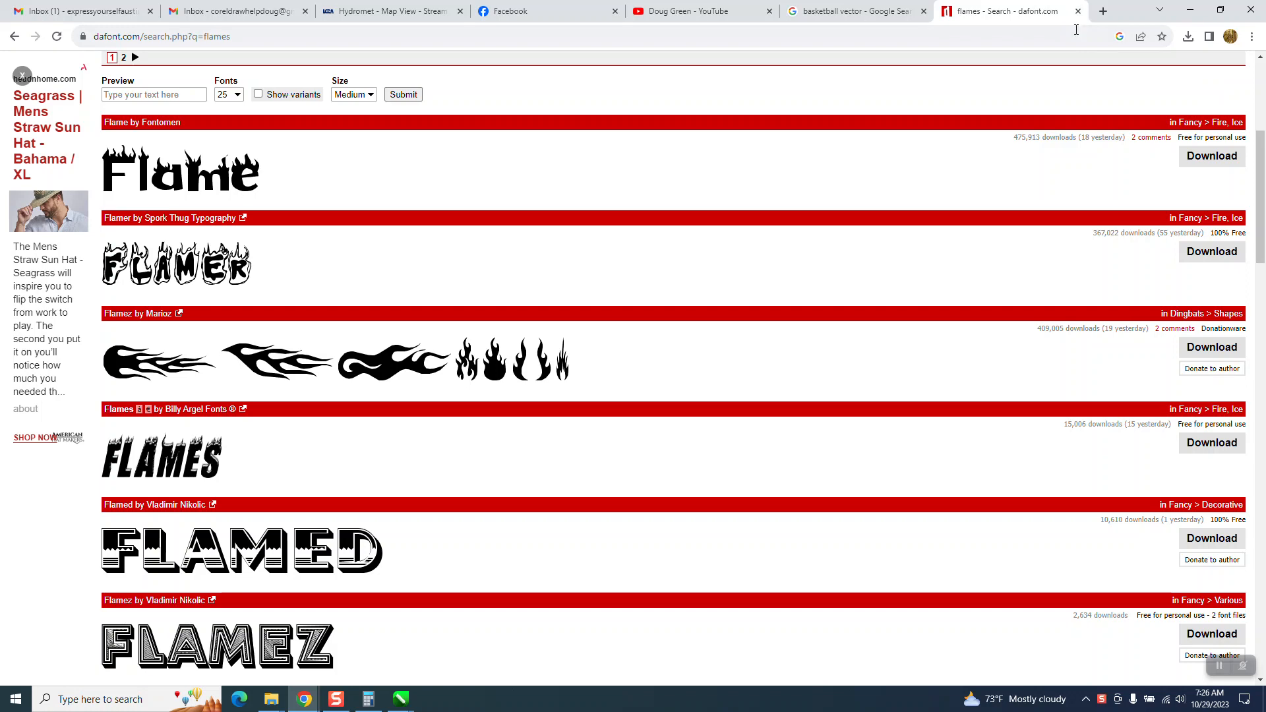
scroll(964, 176, "up", 5)
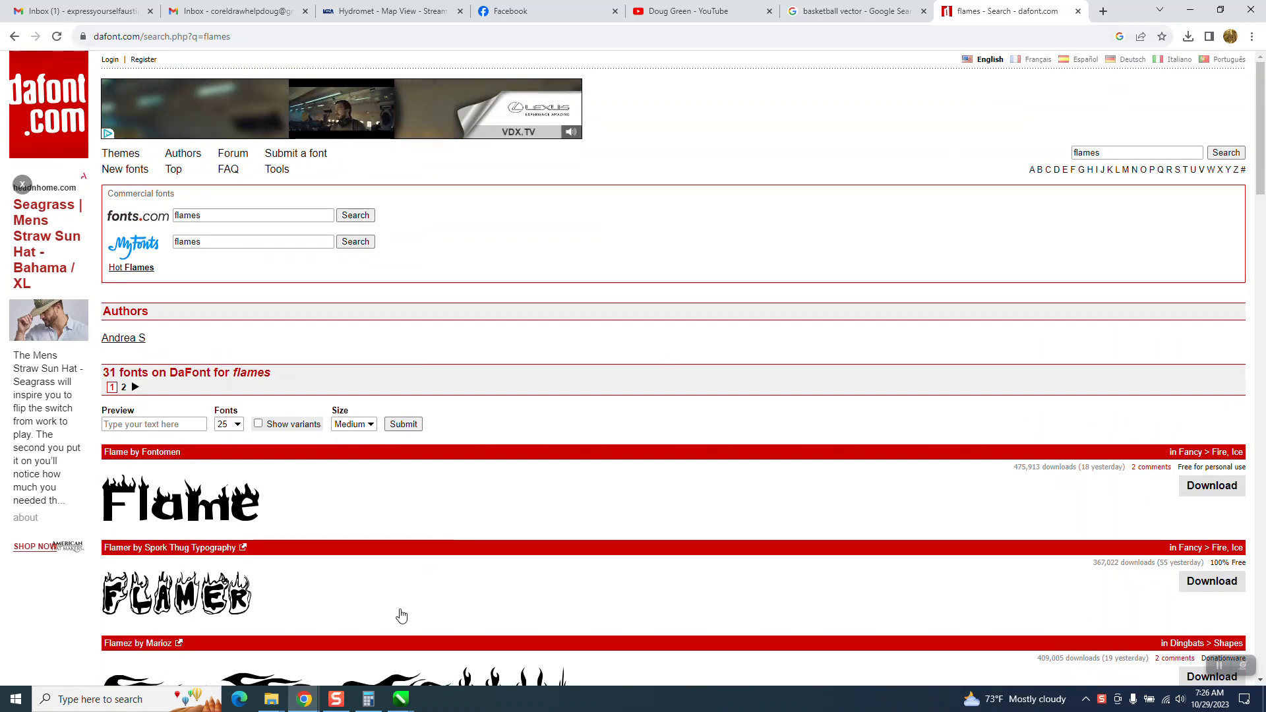
mouse_move(401, 698)
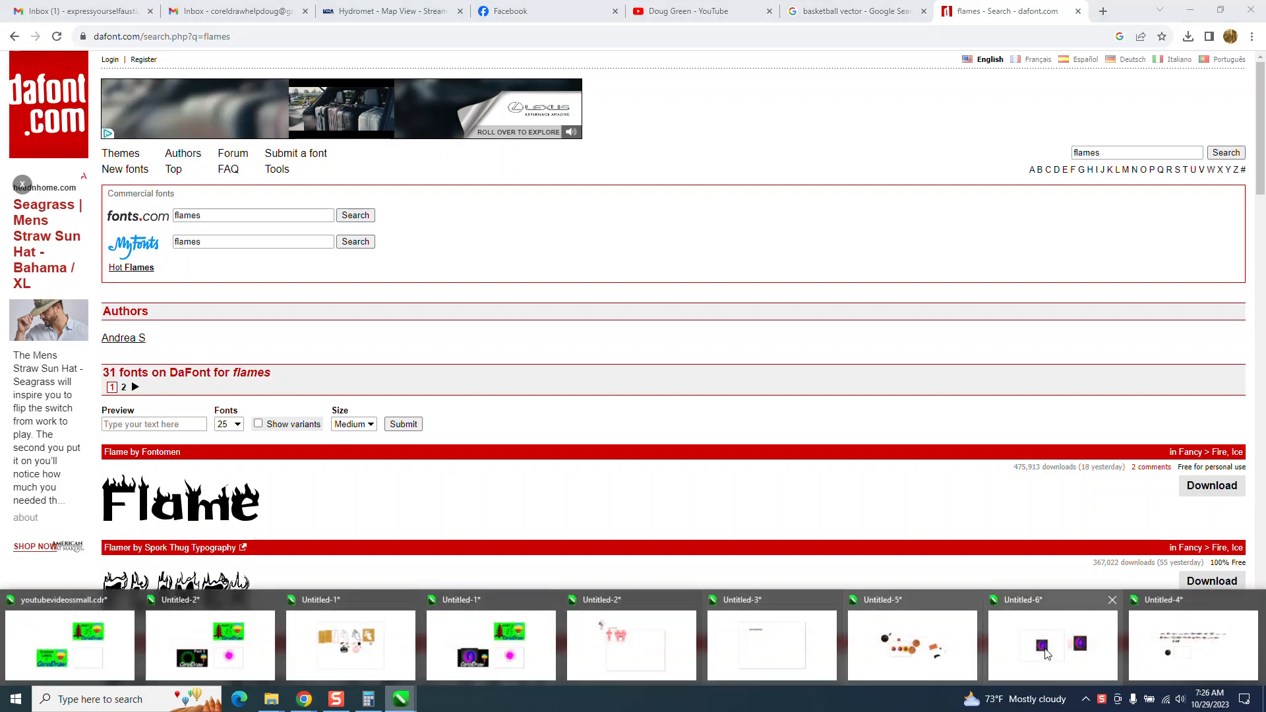
left_click(1192, 645)
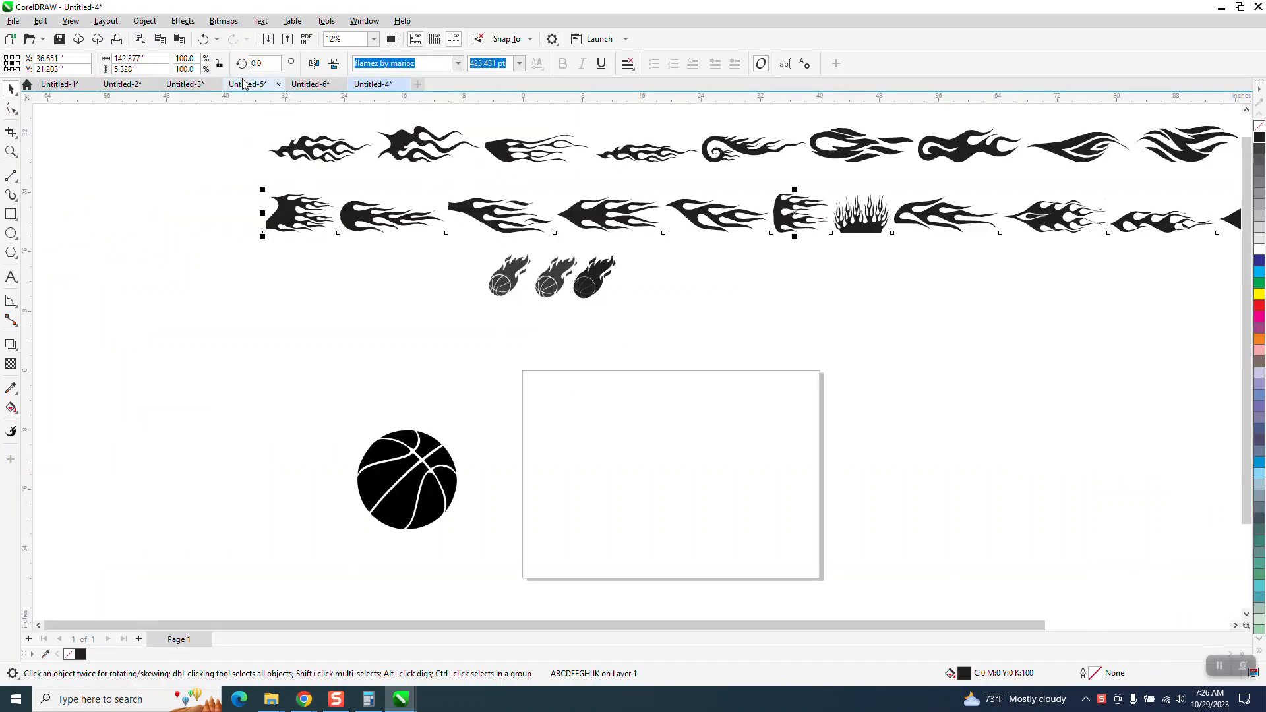
Undo the recent moves and flame font changes, and delete the uppercase ABCDEFGHIJK line
left_click(205, 39)
left_click(203, 37)
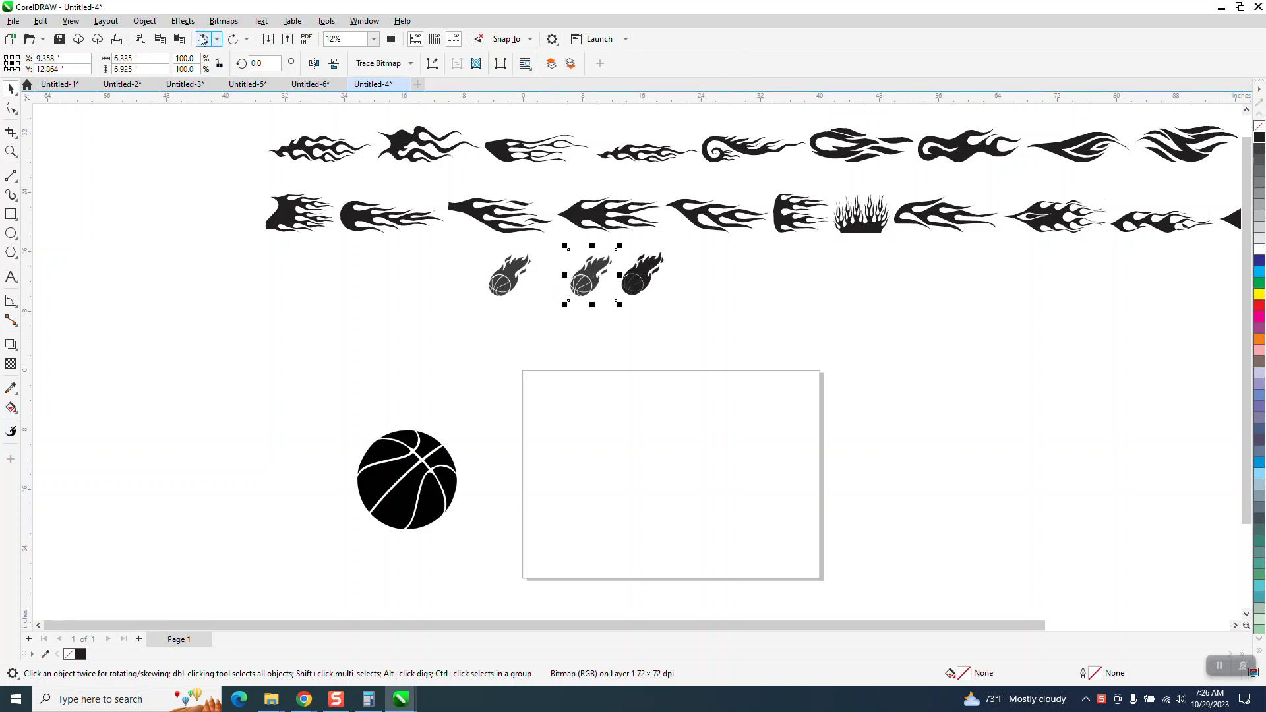
left_click(200, 35)
left_click(201, 36)
left_click(202, 37)
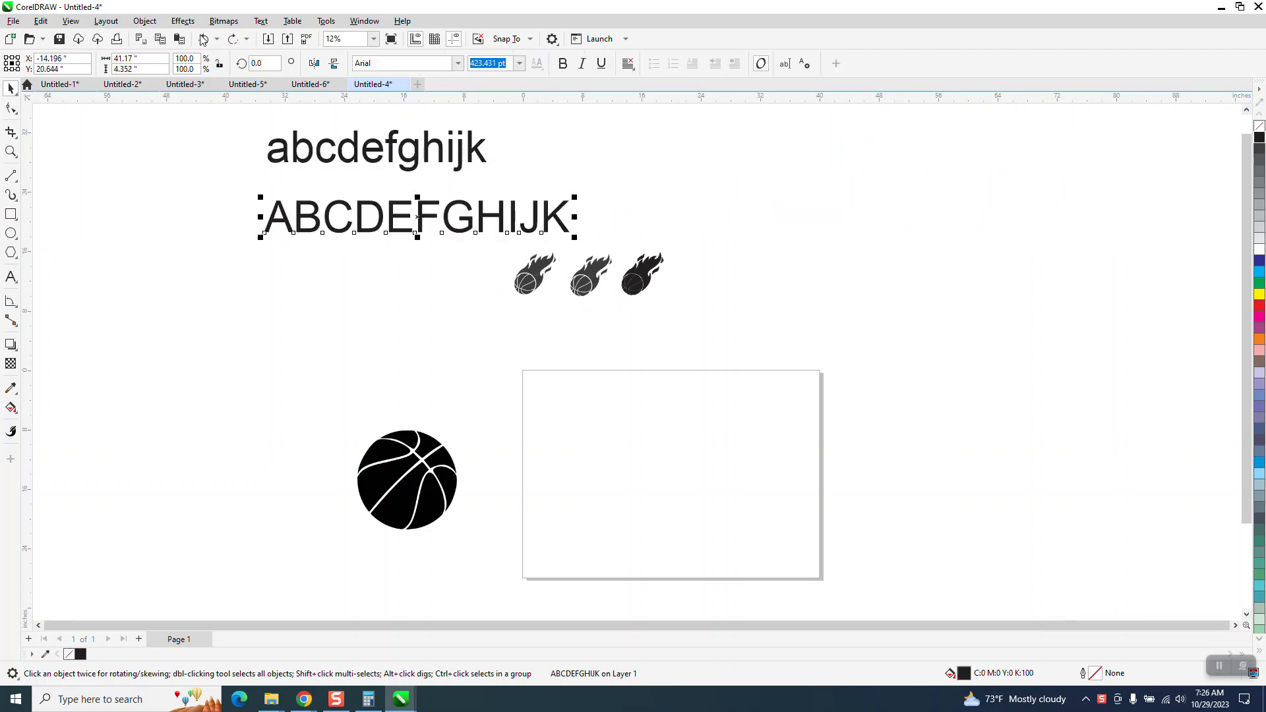
left_click(203, 39)
key("Delete")
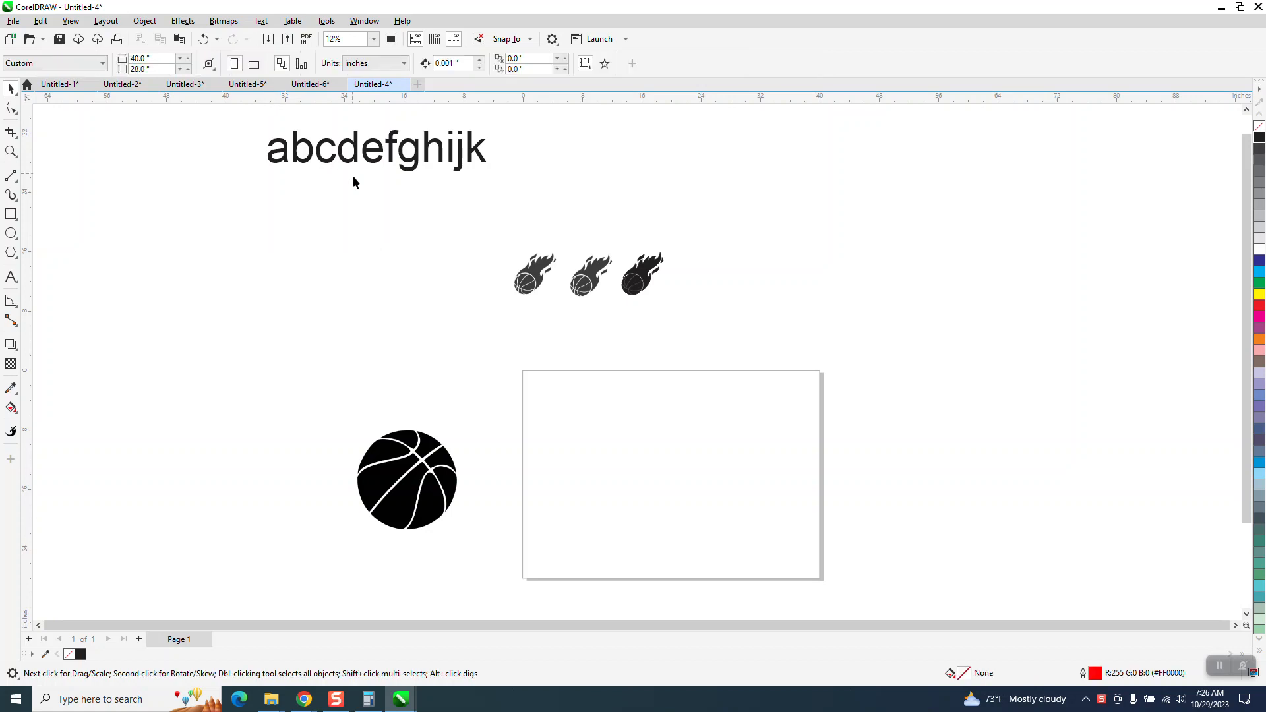
Shift the abcdefghijk text down and left, and duplicate it just below with the copy changed to UPPERCASE
left_click_drag(428, 163, 374, 190)
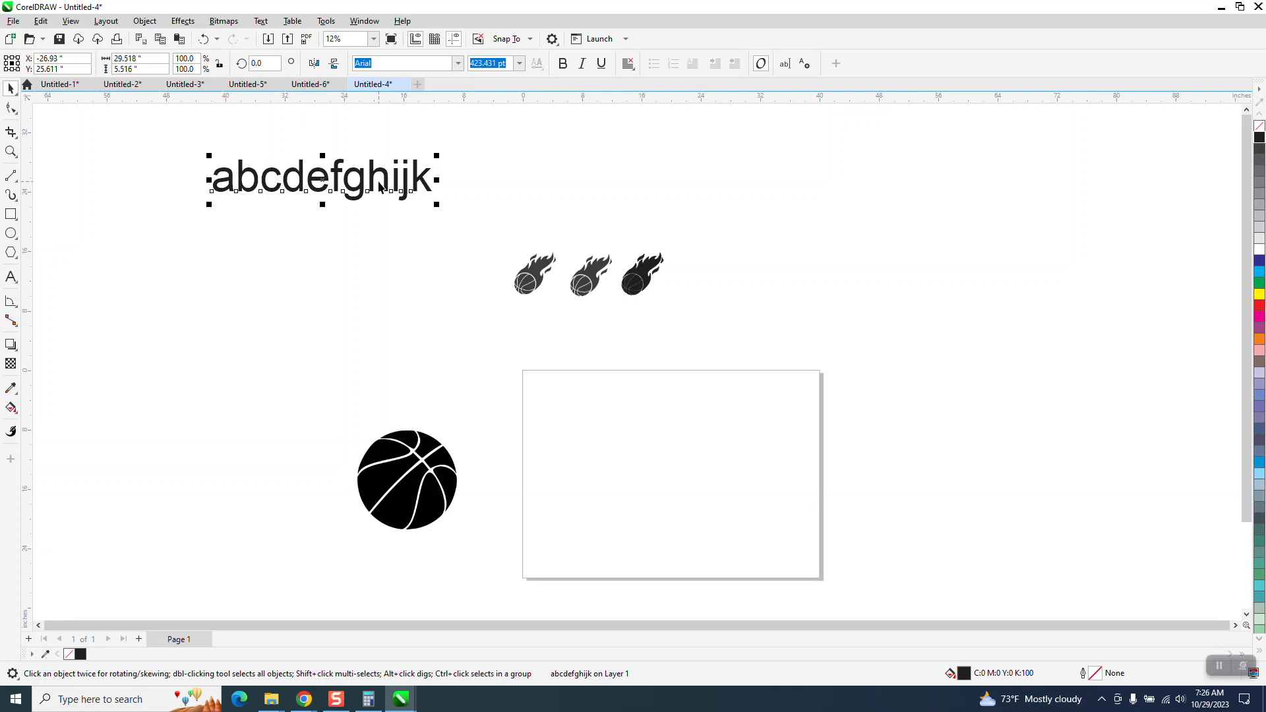
left_click_drag(334, 189, 319, 235)
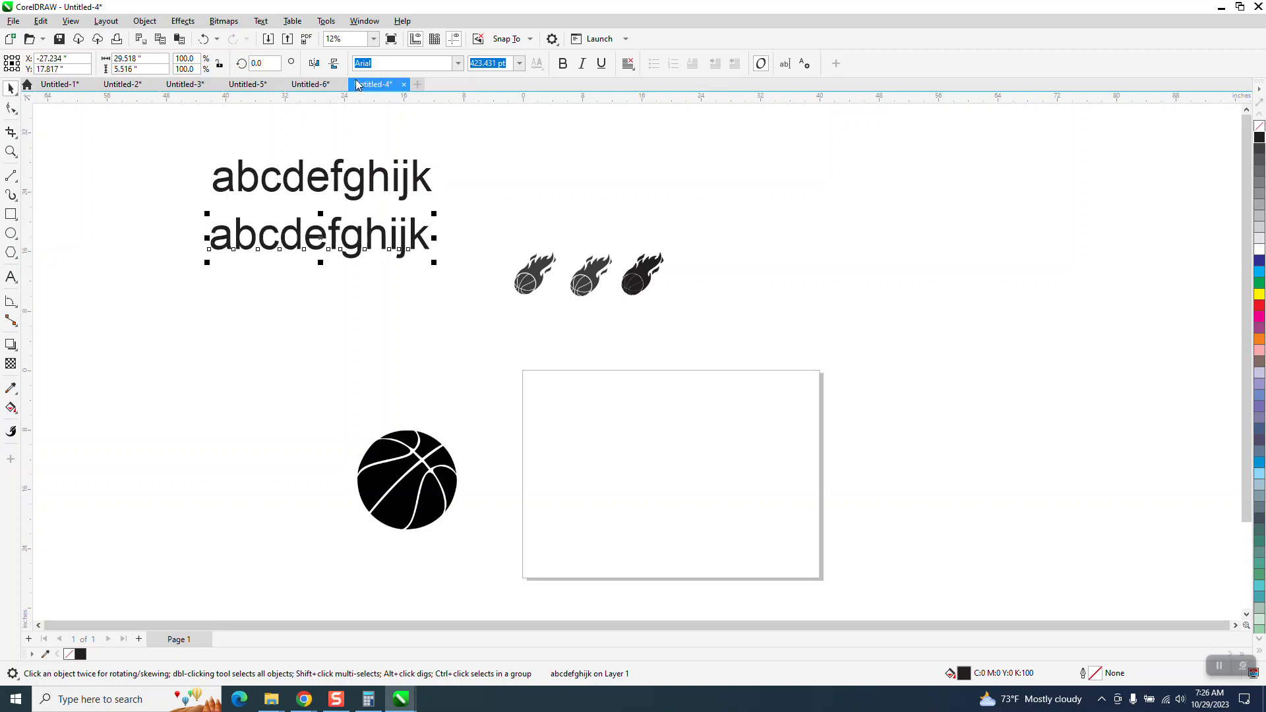
left_click(260, 20)
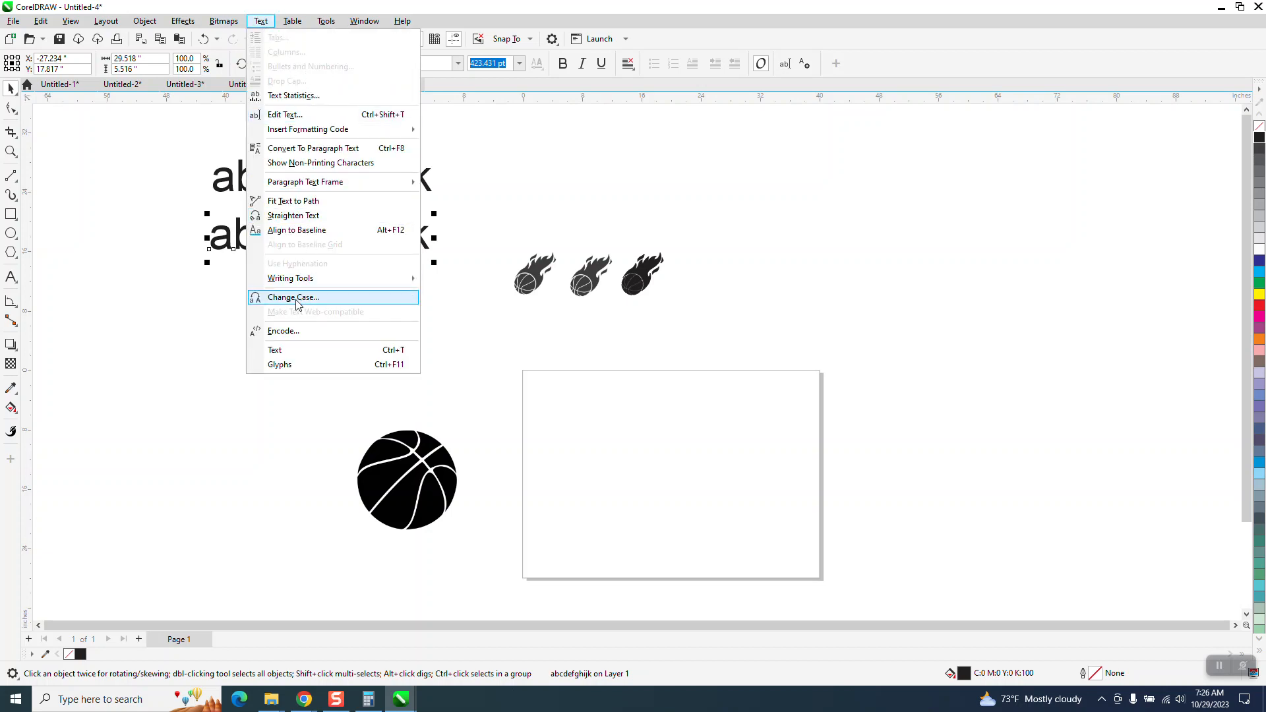
left_click(388, 297)
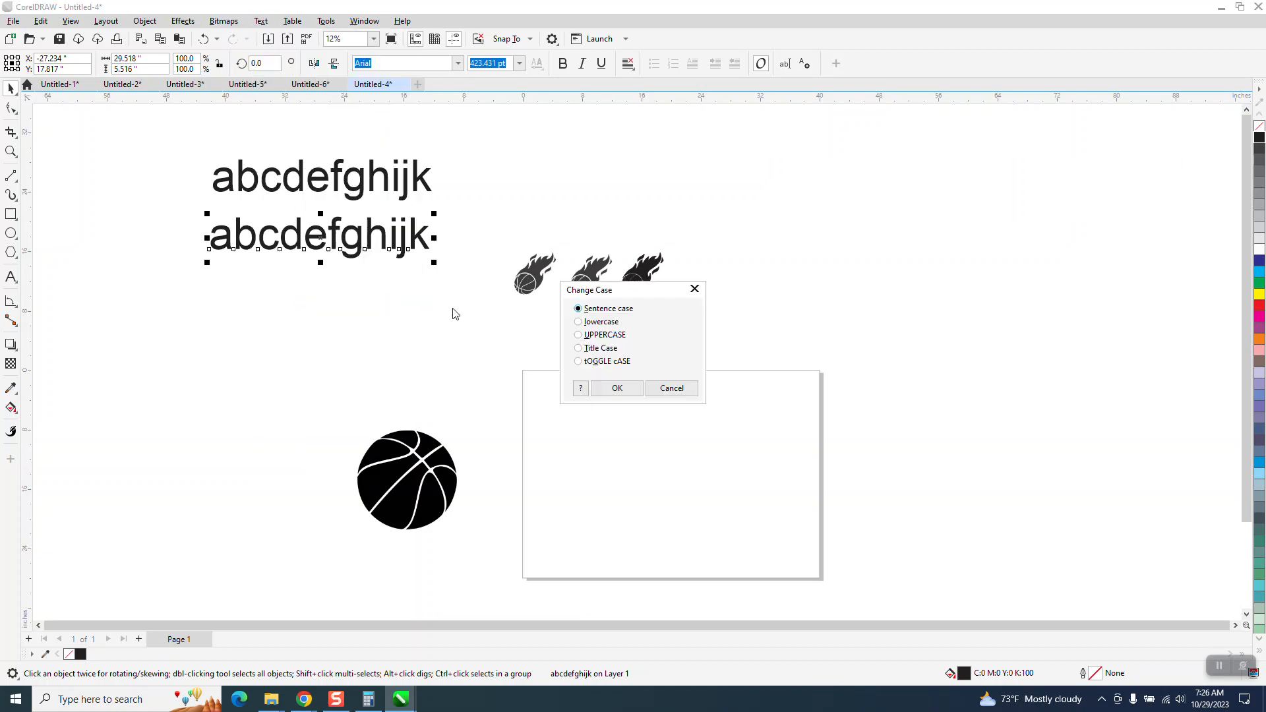
left_click(618, 387)
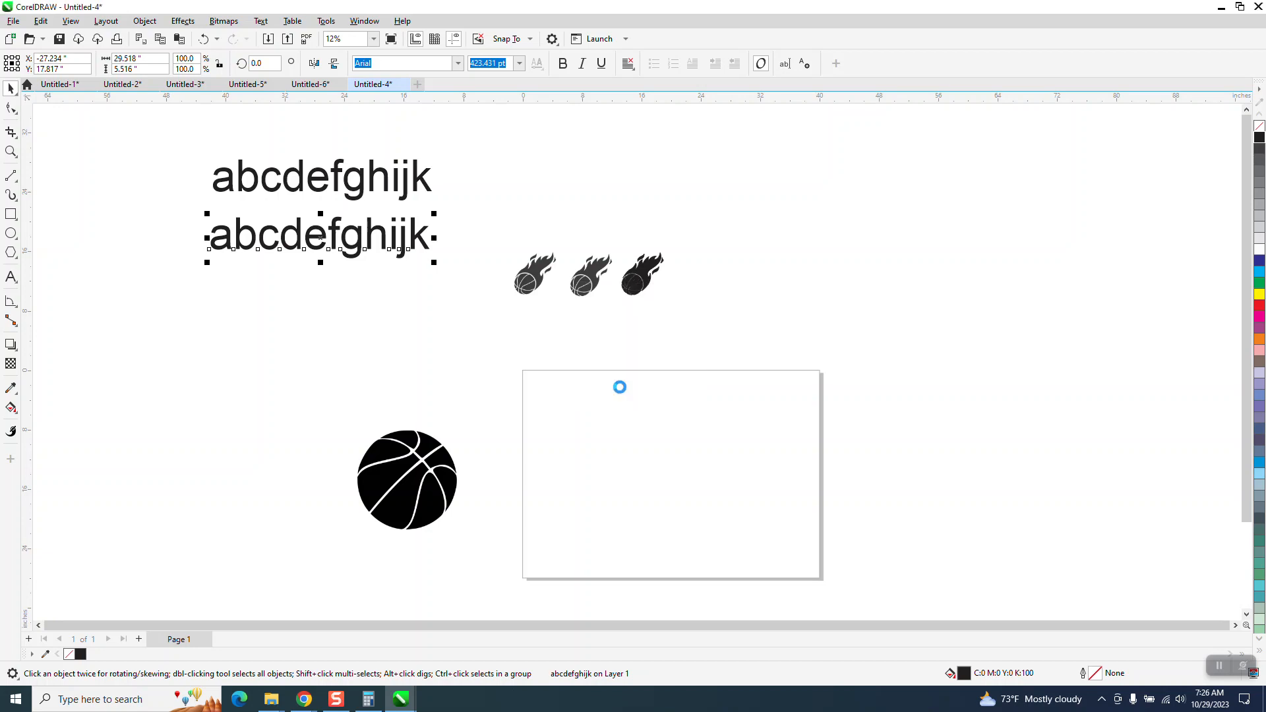
scroll(362, 282, "down", 1)
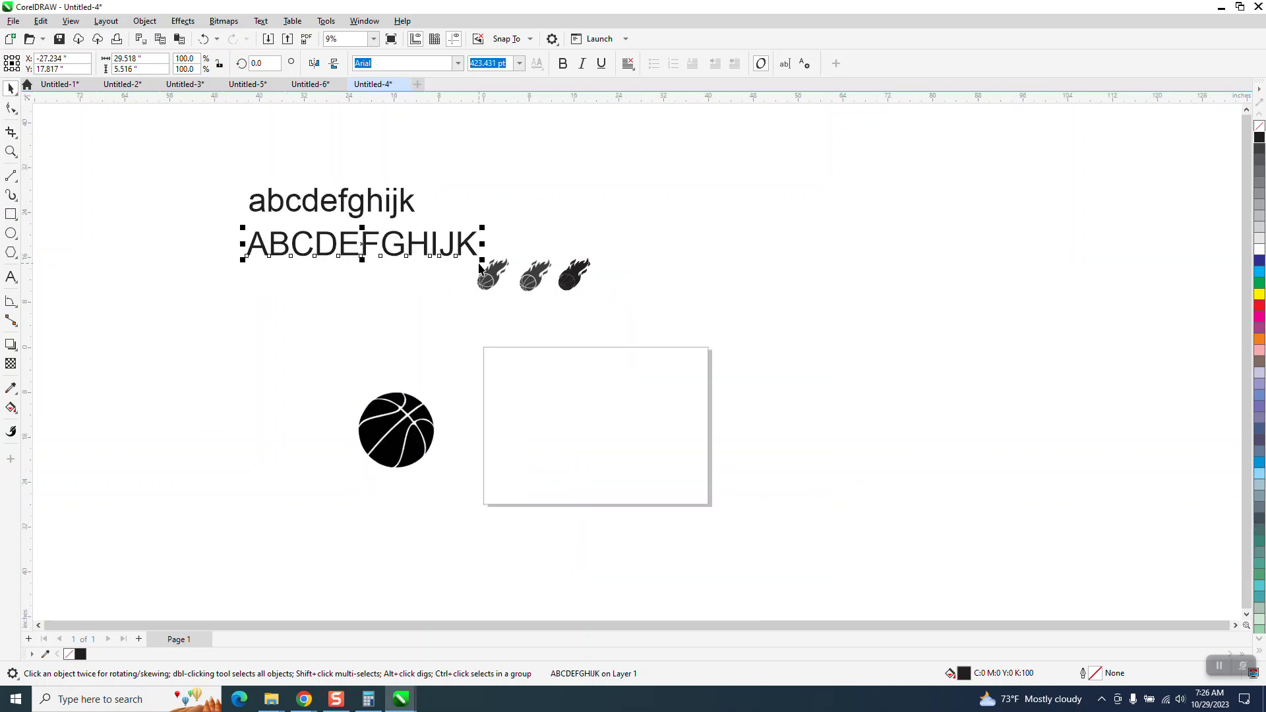
Set the font of both the uppercase and lowercase alphabet lines to flamez by marioz
left_click(458, 63)
left_click(408, 107)
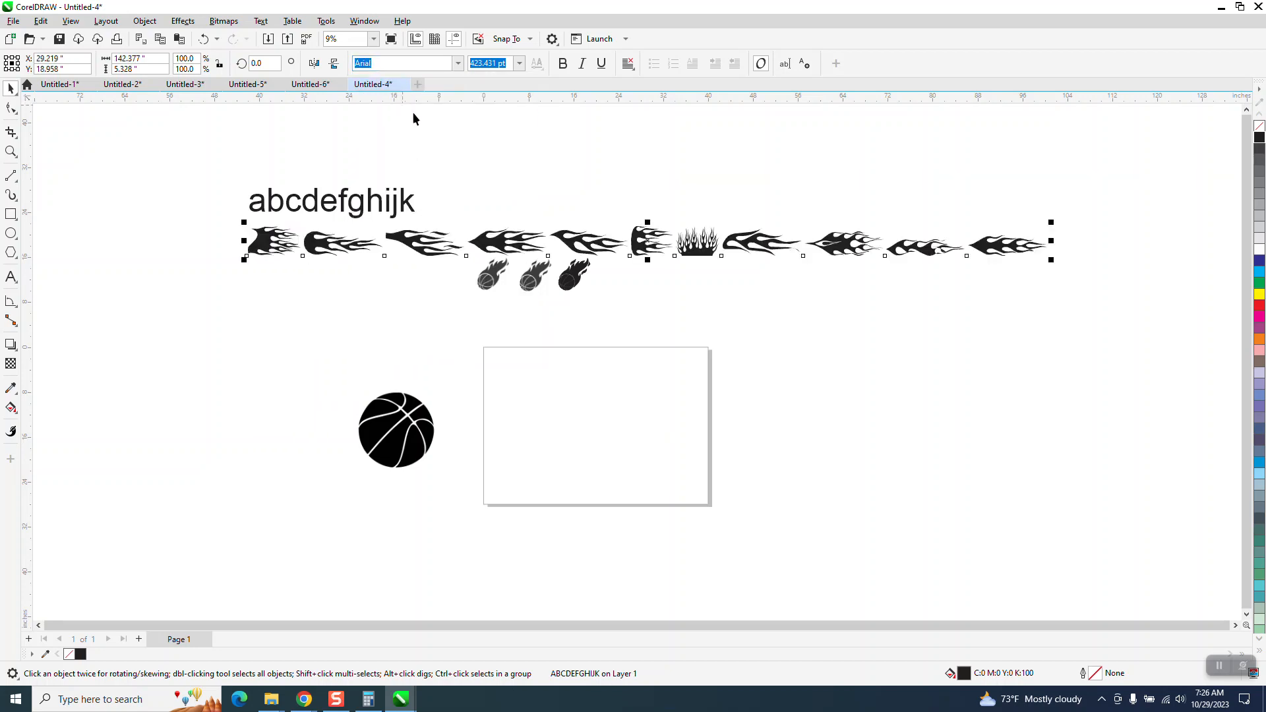
left_click(404, 207)
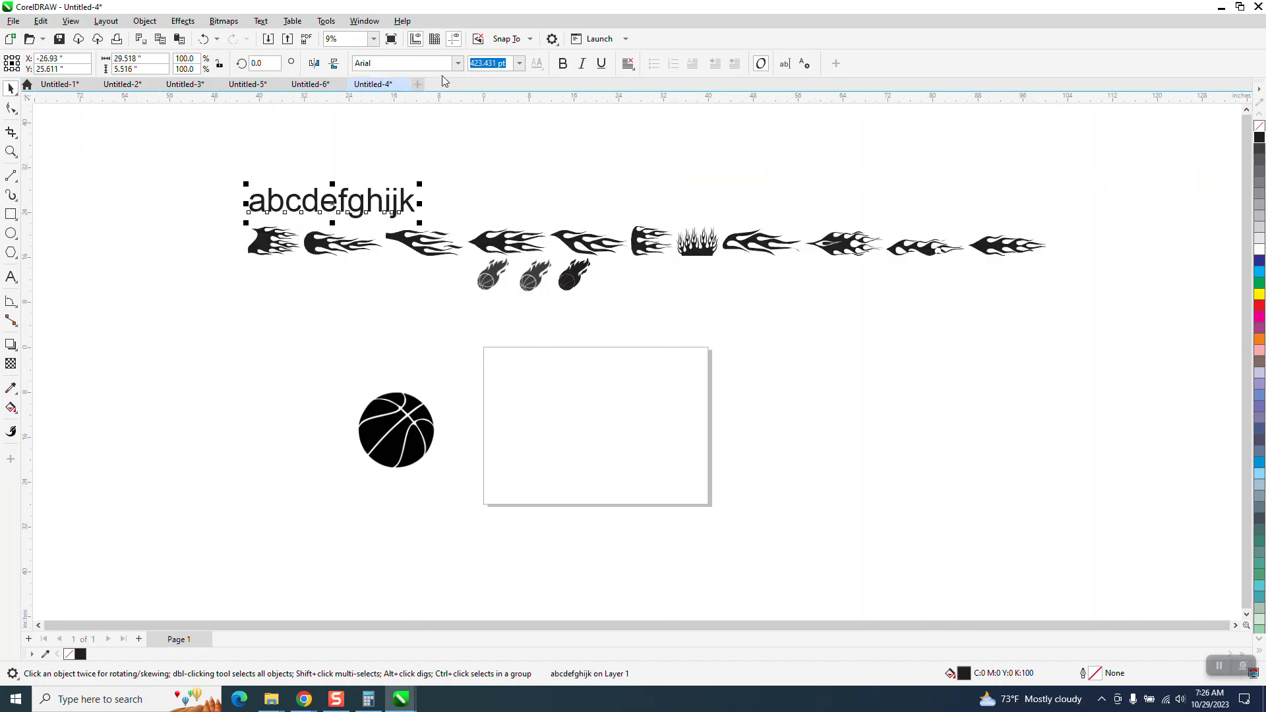
left_click(457, 63)
left_click(410, 108)
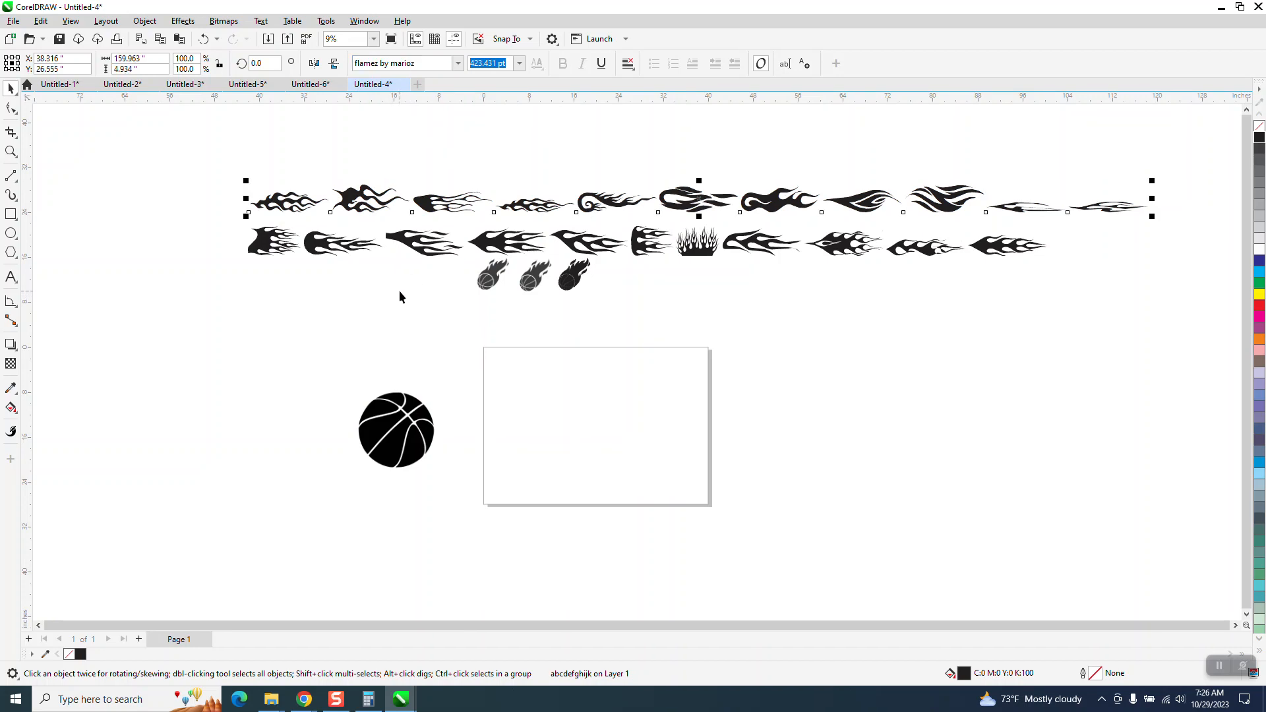
Break the uppercase flame line into separate characters and move its second flame onto the page
left_click(347, 247)
left_click(399, 263)
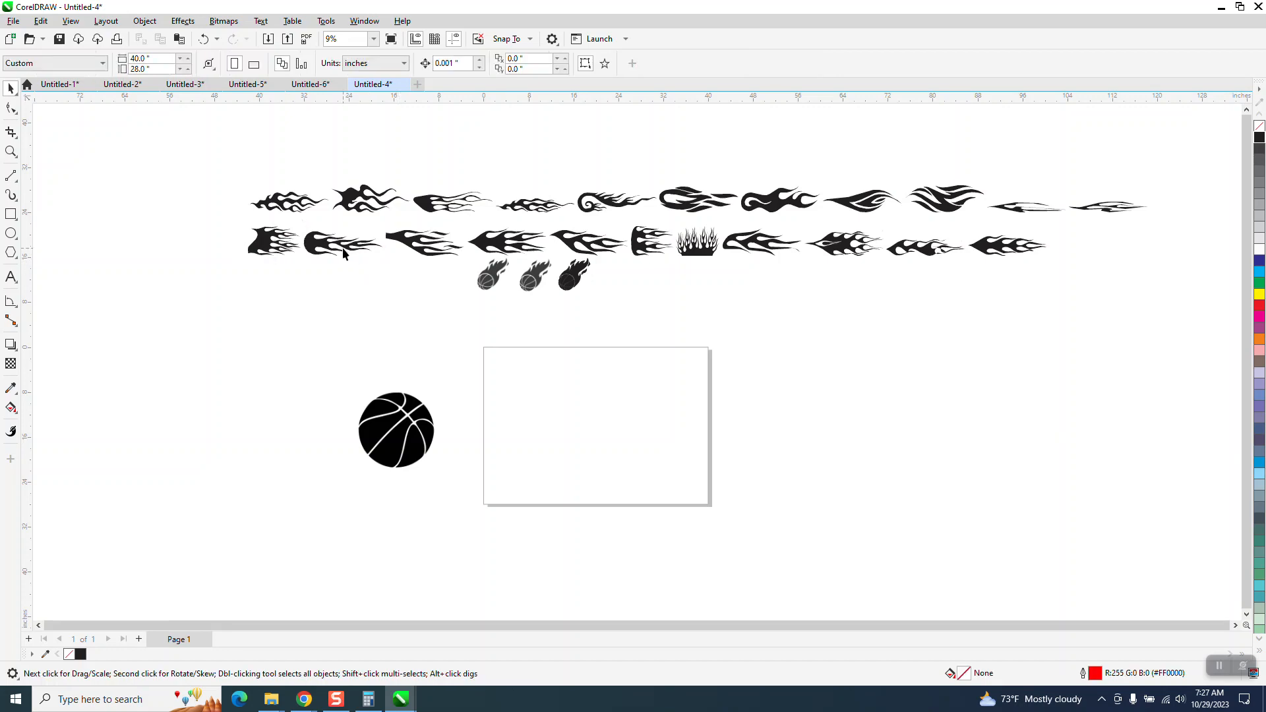
left_click_drag(348, 253, 570, 395)
Outline-trace the large basketball bitmap as Clipart and move the traced copy to the right of the original
left_click_drag(334, 360, 485, 487)
left_click_drag(423, 427, 283, 436)
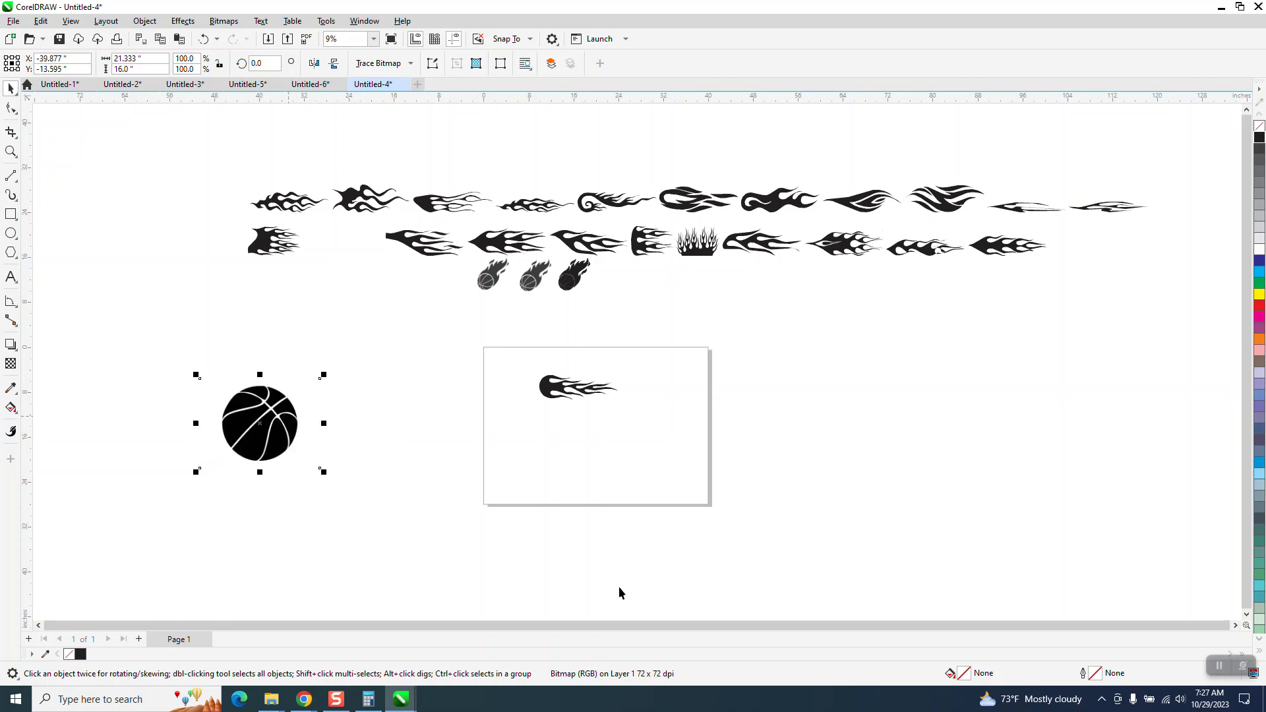
scroll(398, 390, "down", 3)
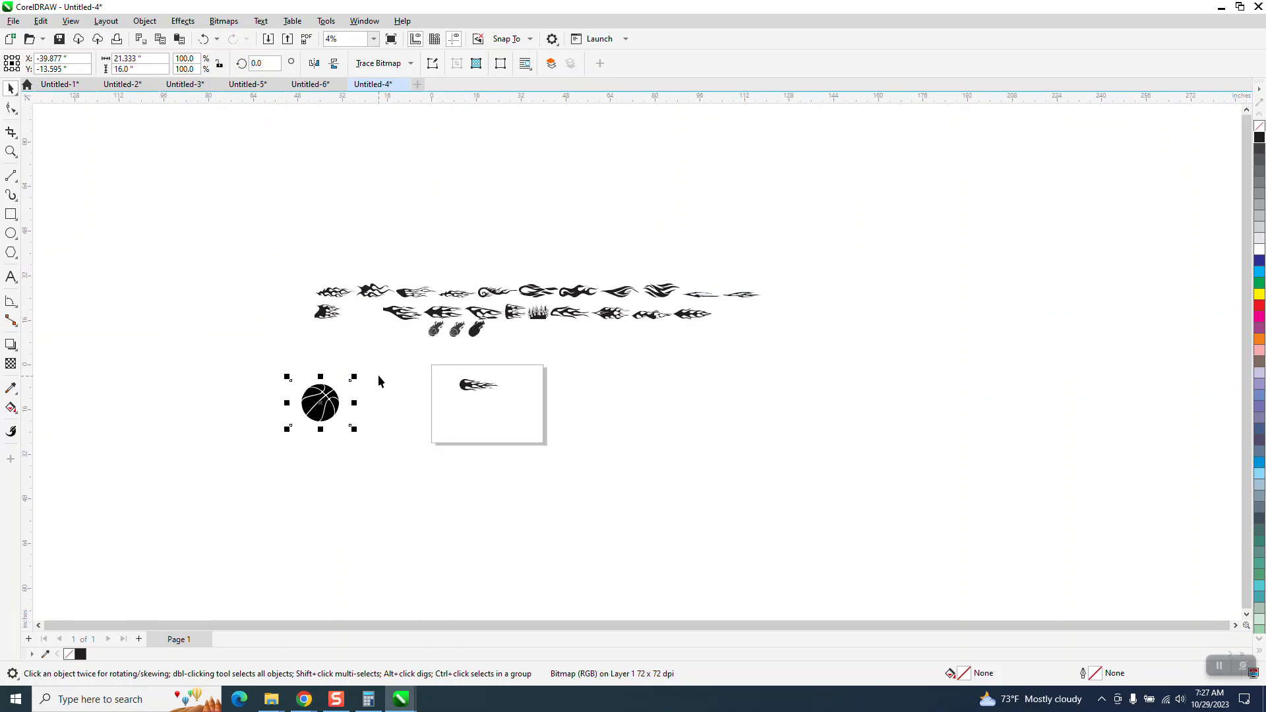
left_click(410, 64)
mouse_move(405, 110)
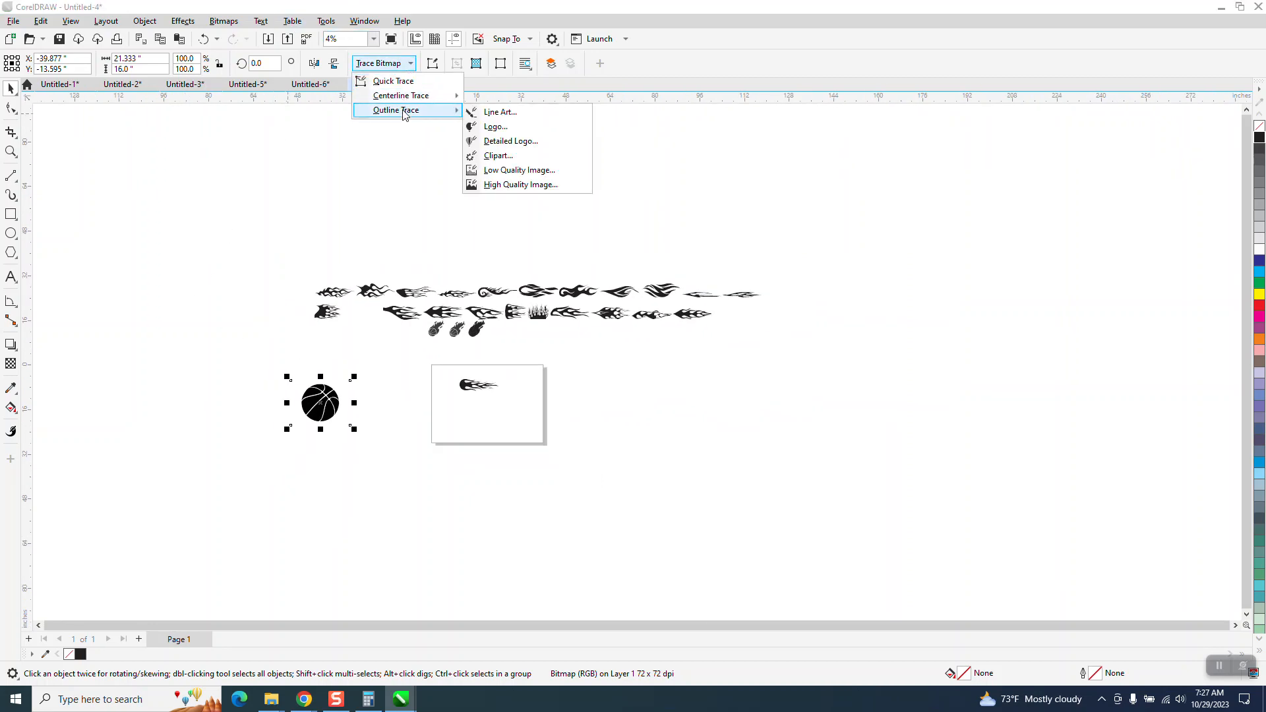
left_click(481, 156)
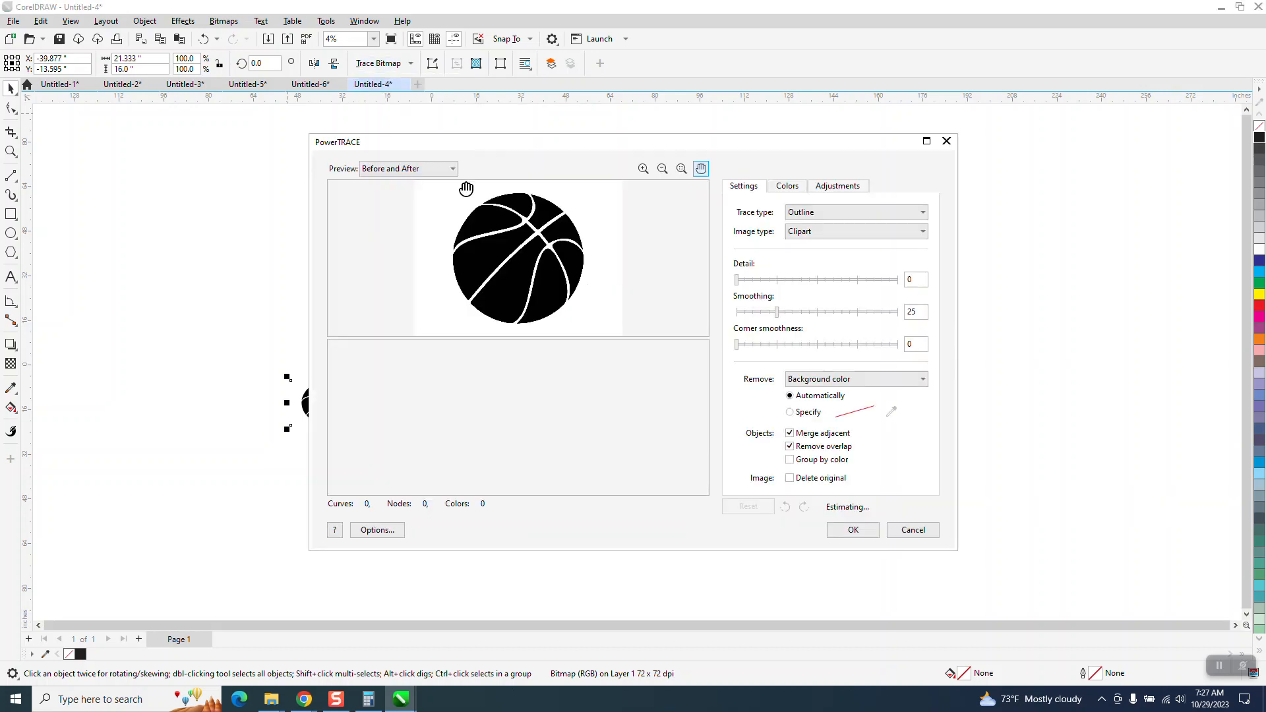
left_click(854, 530)
left_click_drag(318, 408, 381, 406)
Draw a rectangle about 33 by 29 inches around the traced basketball with a red outline and yellow fill, and send it behind the ball
left_click(10, 214)
left_click_drag(343, 347, 435, 429)
right_click(1259, 305)
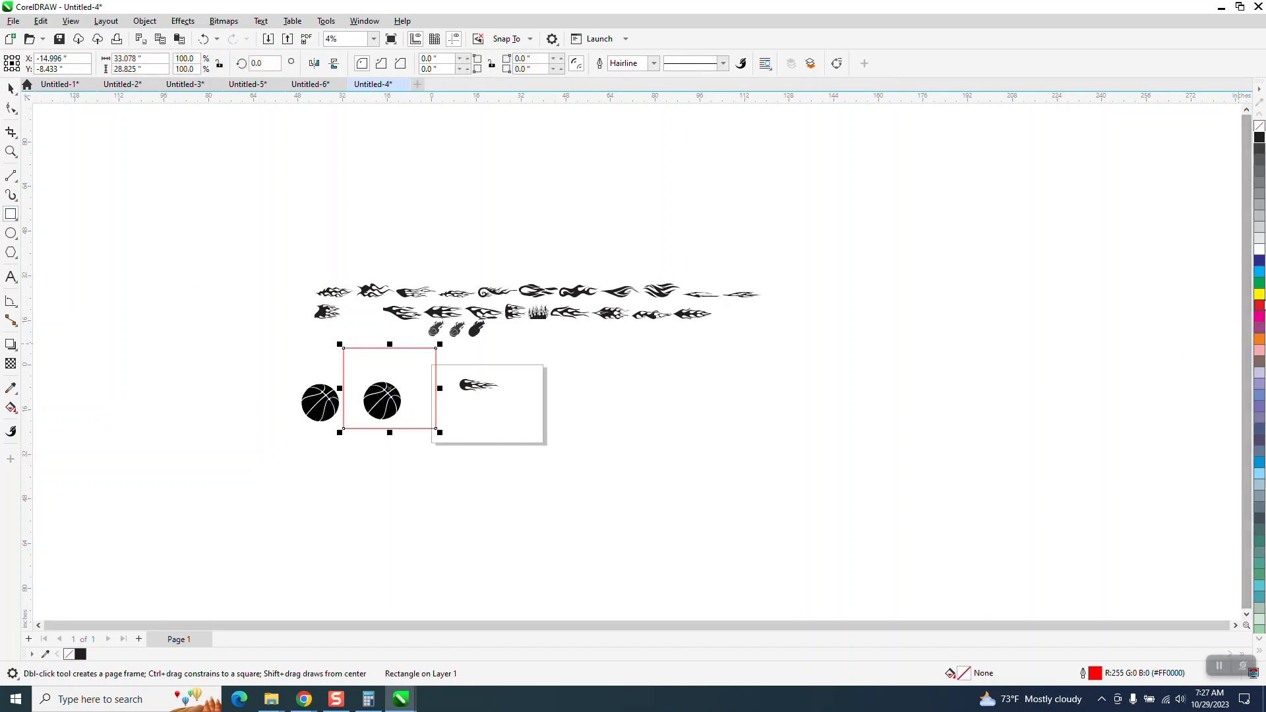
left_click(1259, 294)
left_click(145, 21)
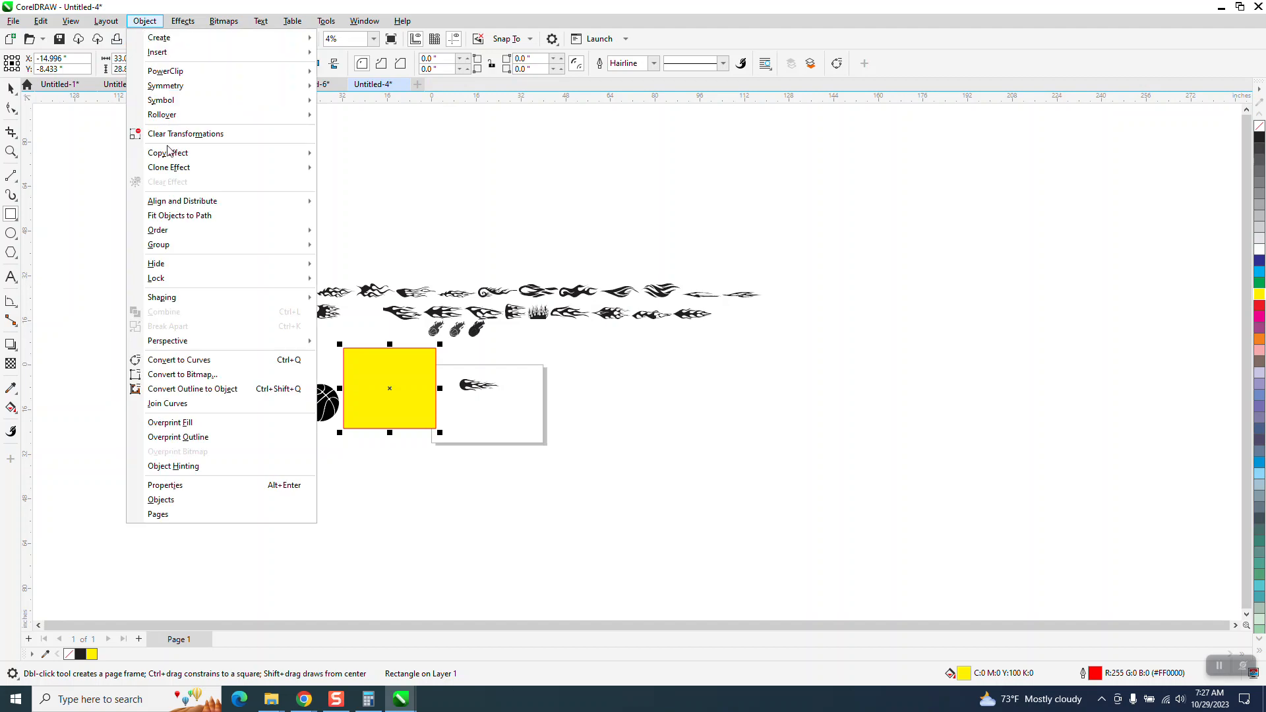
mouse_move(165, 230)
left_click(346, 245)
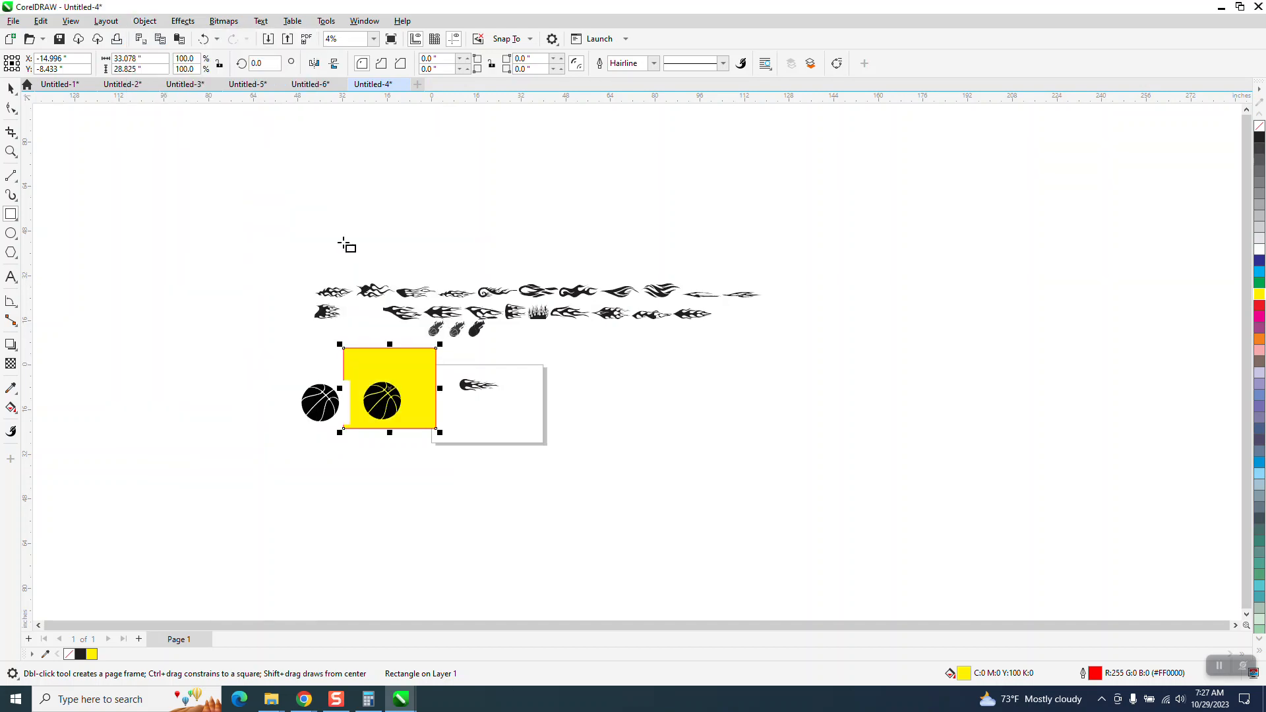
Inspect the traced basketball against the yellow background and delete the yellow rectangle
left_click(11, 151)
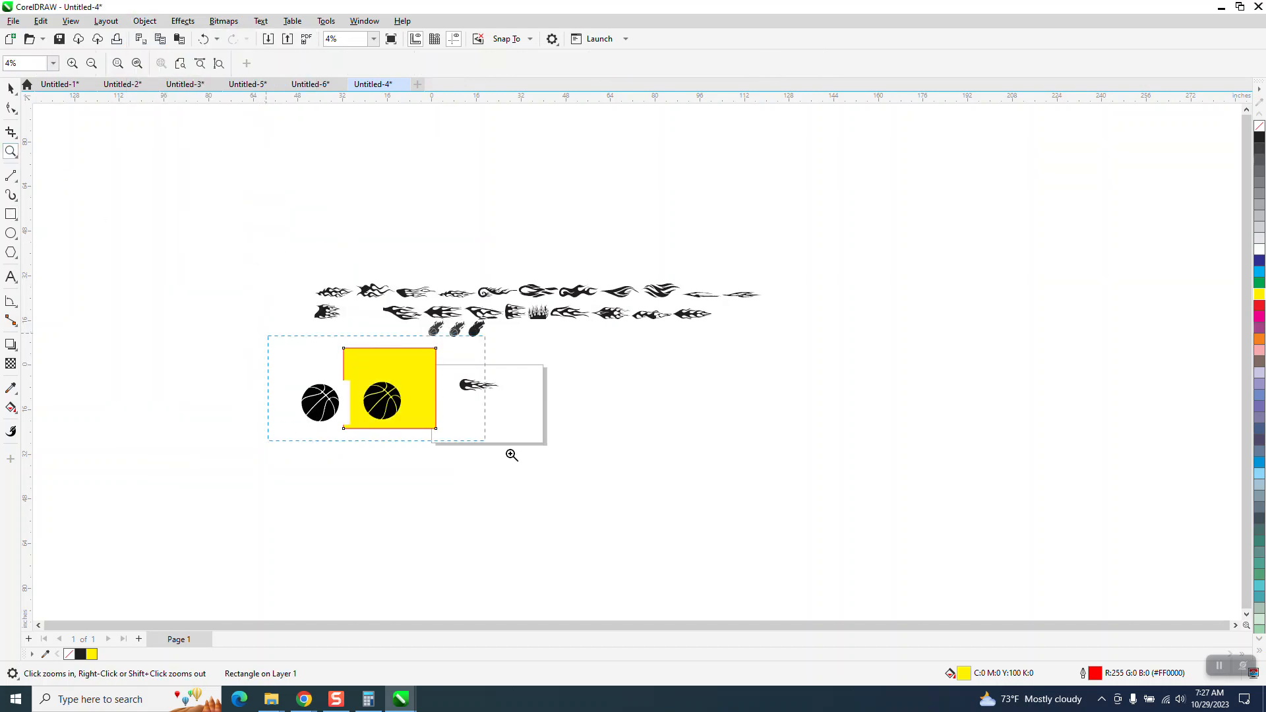
double_click(411, 406)
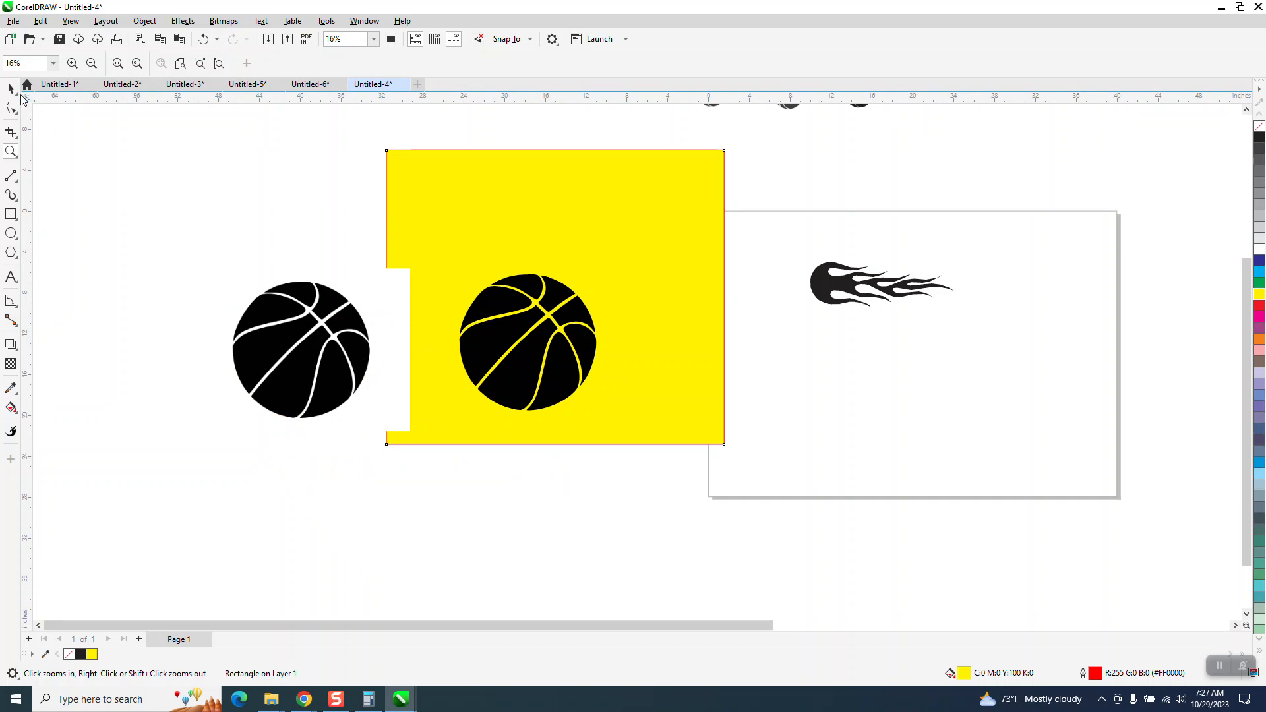
key("space")
left_click(627, 275)
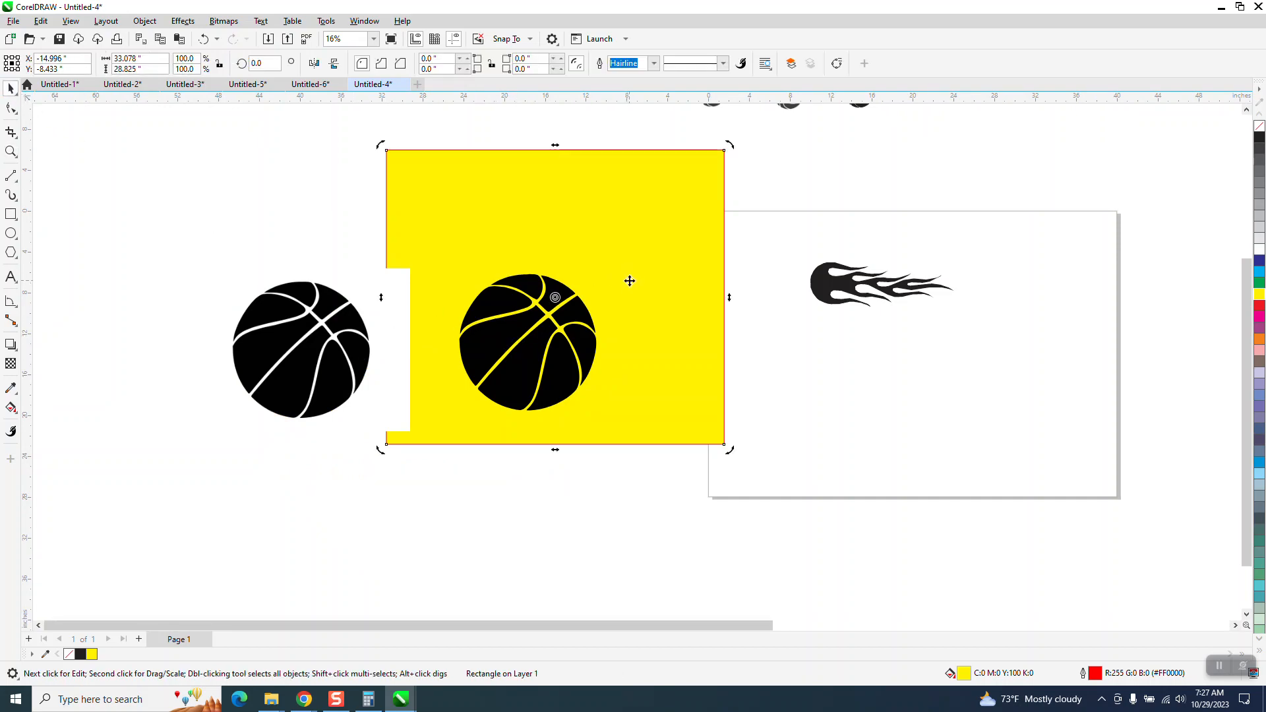
key("Delete")
Place the traced basketball at the center of the page and move the single flame to the page's upper-left corner
left_click_drag(567, 343, 786, 415)
scroll(481, 413, "down", 1)
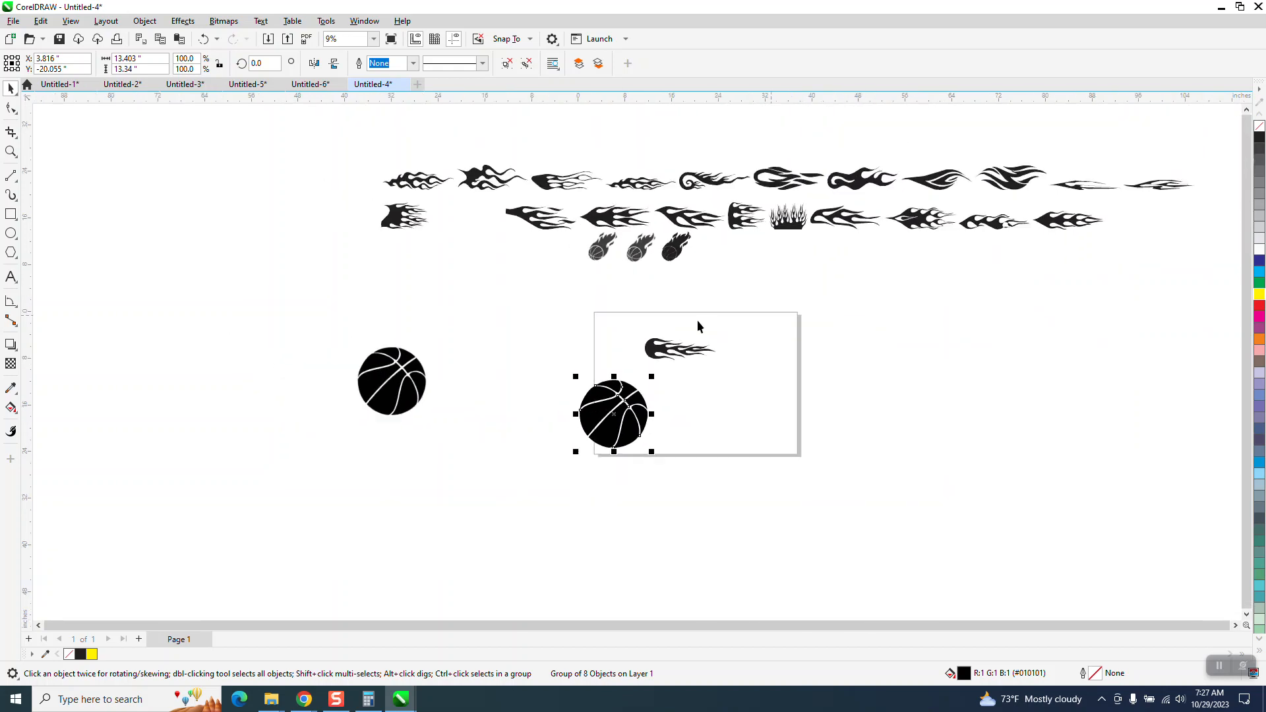
left_click(10, 151)
left_click_drag(602, 239, 755, 298)
scroll(423, 242, "down", 1)
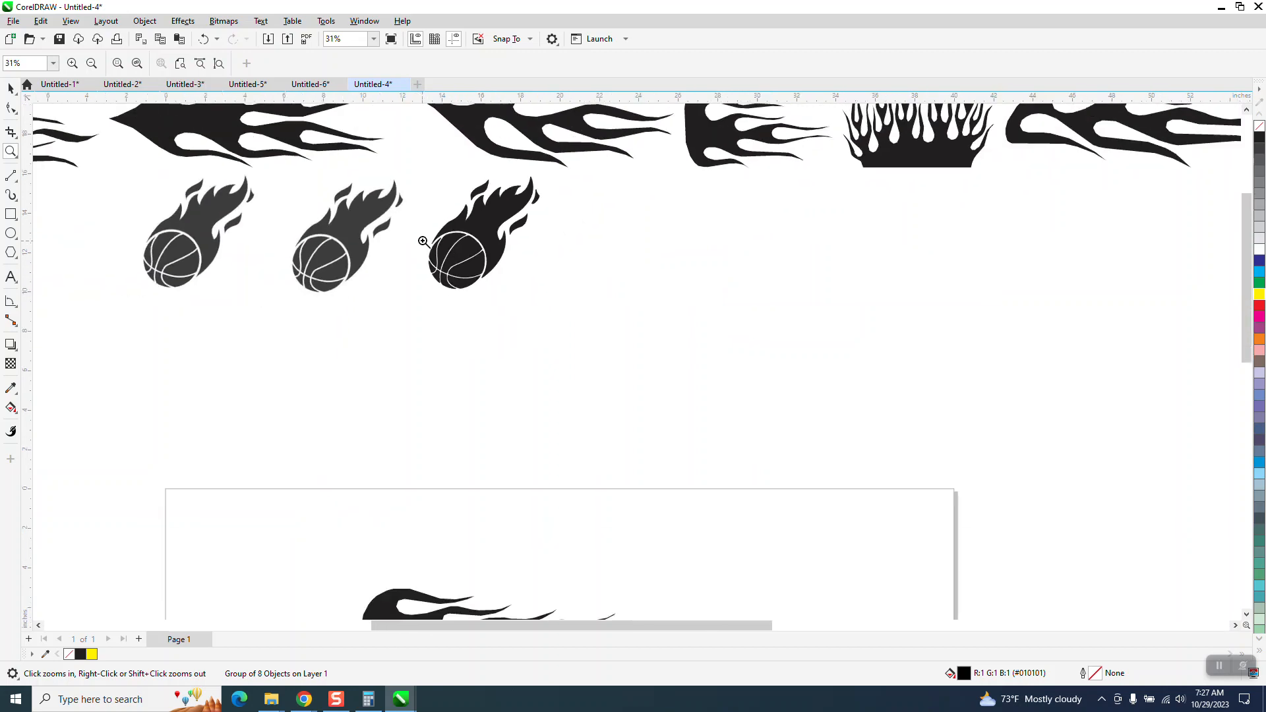
scroll(424, 243, "down", 2)
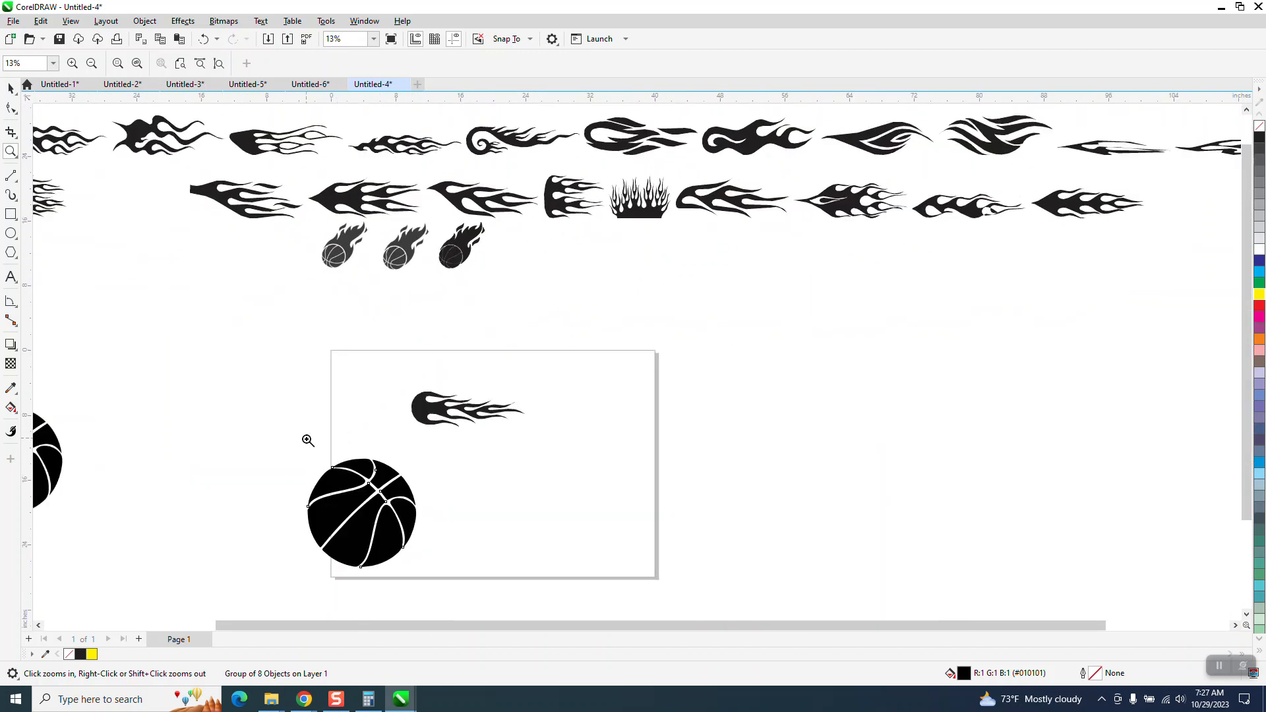
left_click(10, 87)
left_click(385, 501)
left_click_drag(385, 501, 515, 452)
left_click_drag(412, 404, 328, 339)
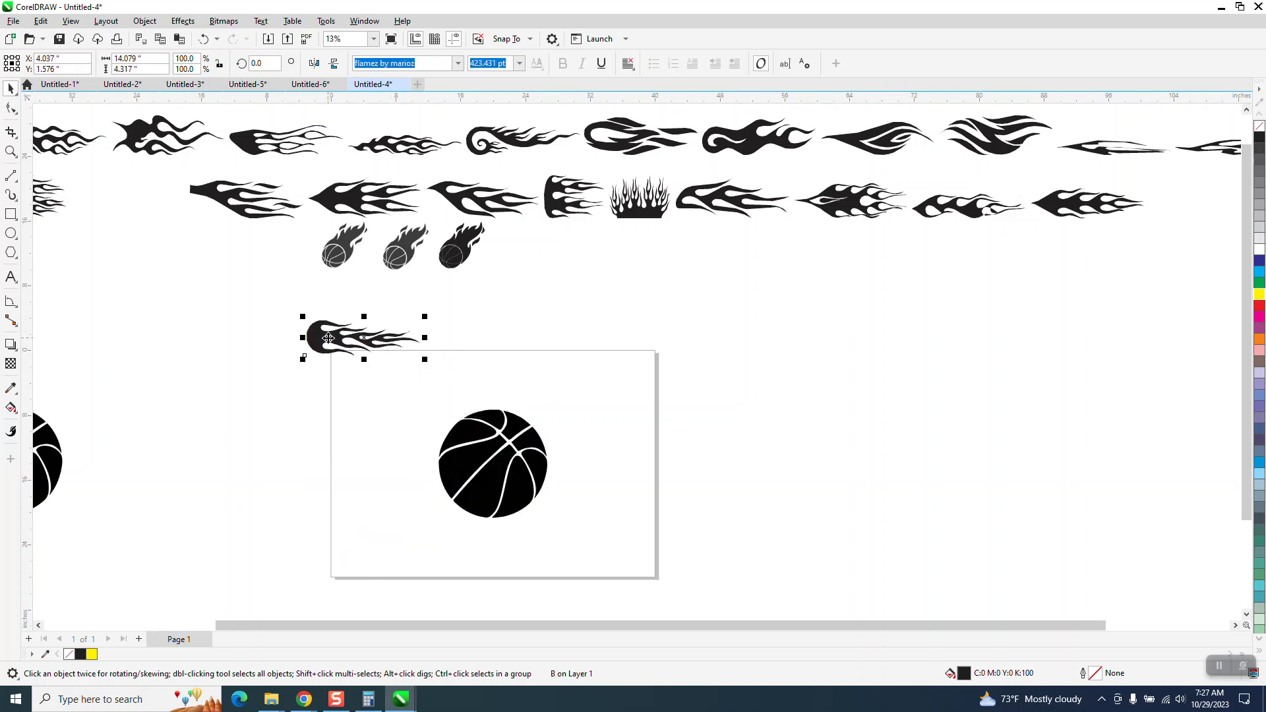
Draw a circle about 14.4 inches wide centered on the page around the basketball, and move the single flame off the page's right side
left_click(11, 234)
left_click_drag(734, 432, 633, 543)
key("p")
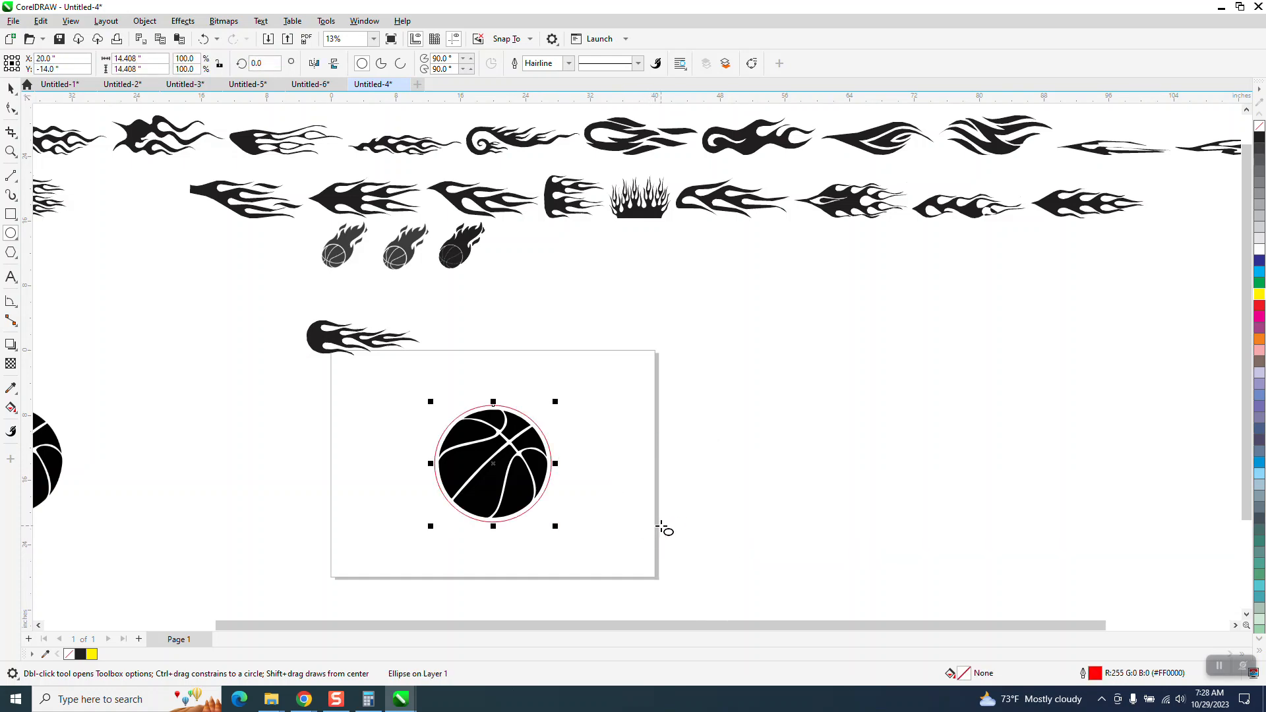
left_click(11, 88)
left_click_drag(354, 339, 735, 365)
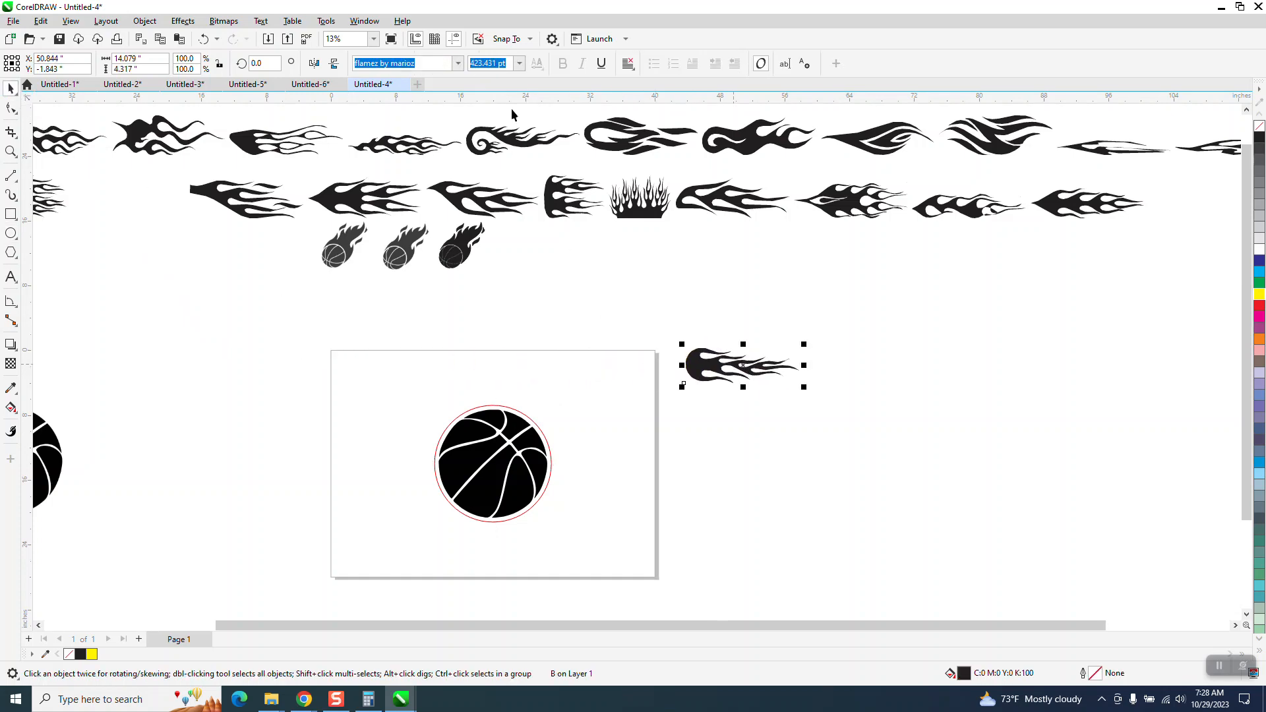
Convert the single flame to curves and enlarge it to about 38.4 by 11.8 inches beside the basketball
left_click(145, 21)
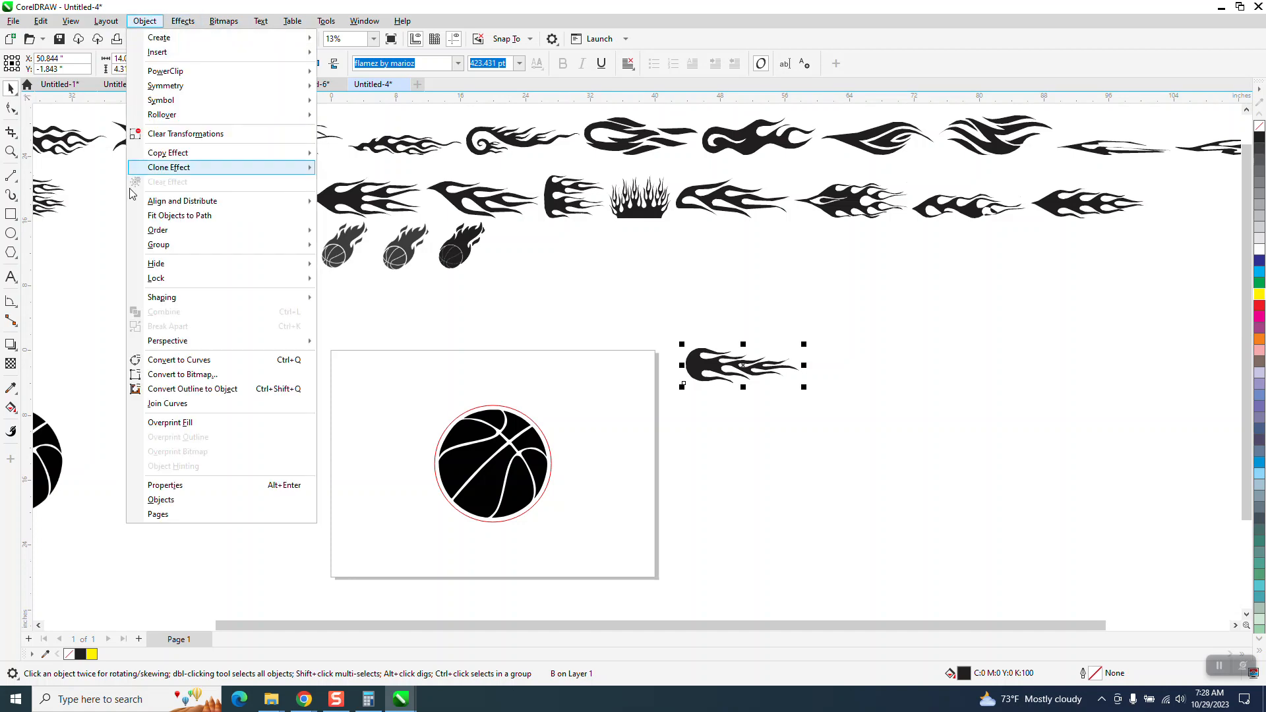
left_click(201, 361)
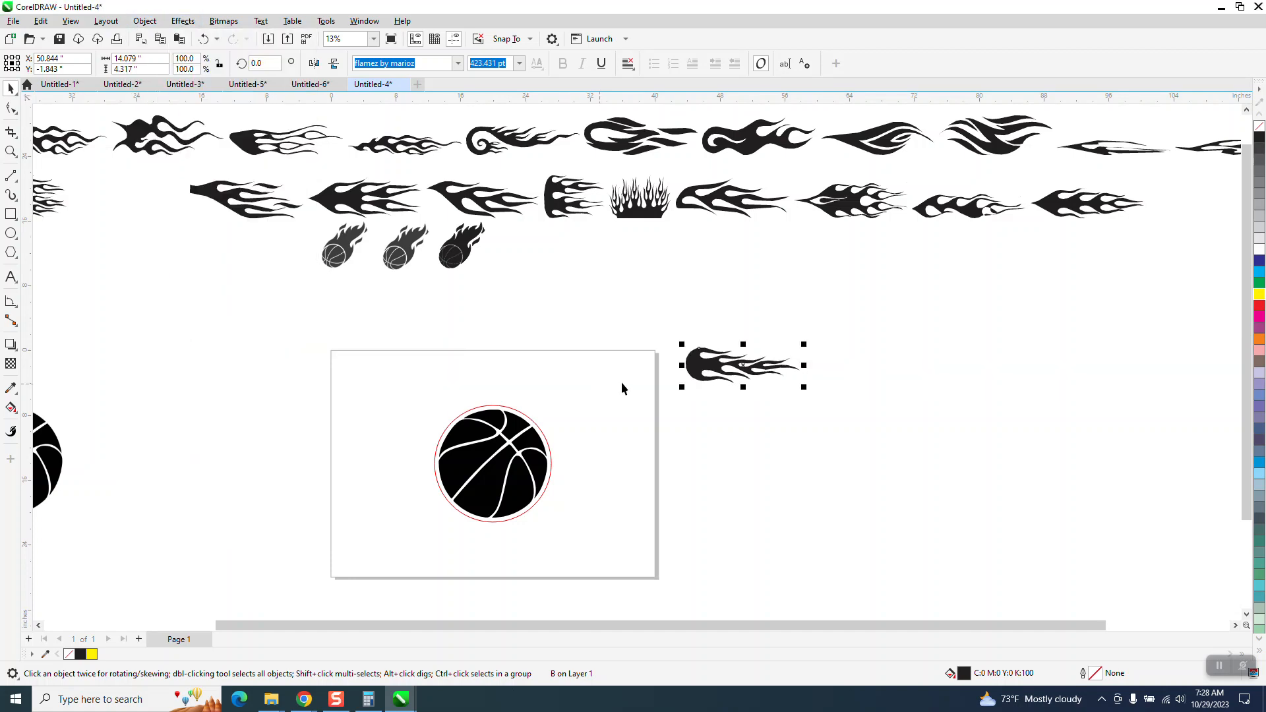
left_click_drag(806, 342, 997, 285)
left_click_drag(854, 361, 717, 425)
Rotate the enlarged flame about 23.5 degrees counterclockwise so its tips point up and away from the basketball
left_click(751, 399)
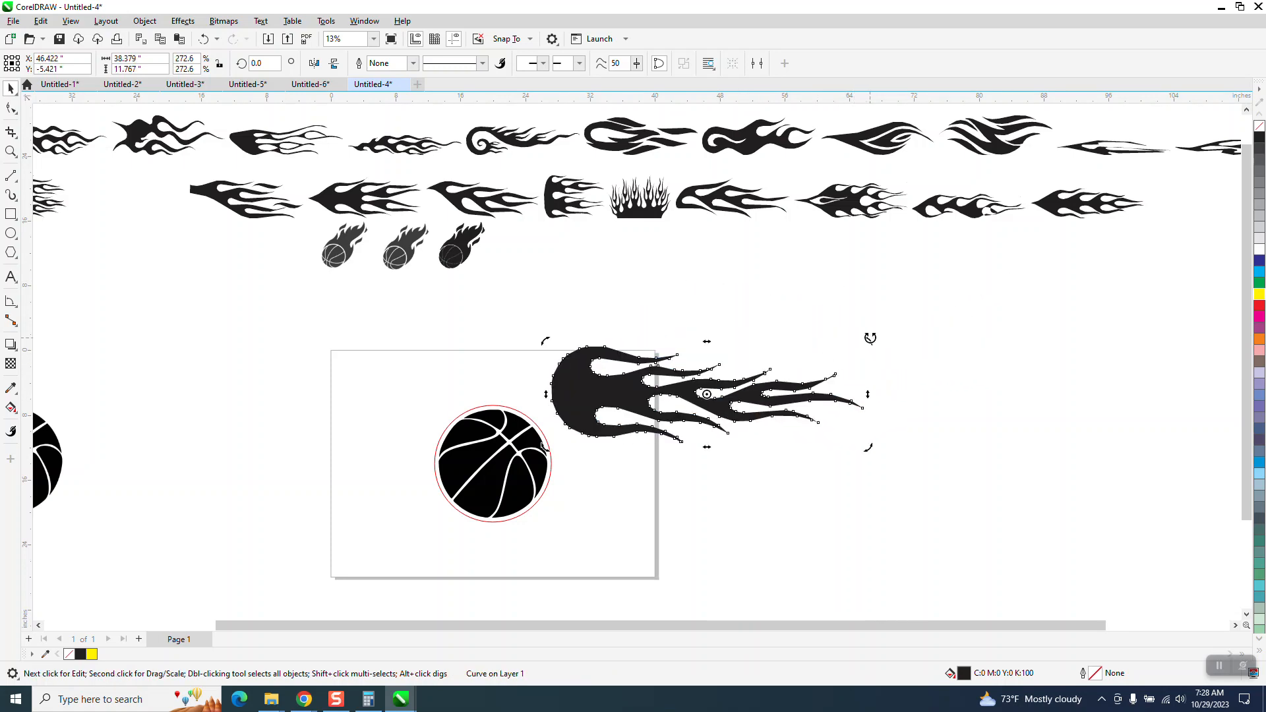
left_click_drag(864, 337, 805, 271)
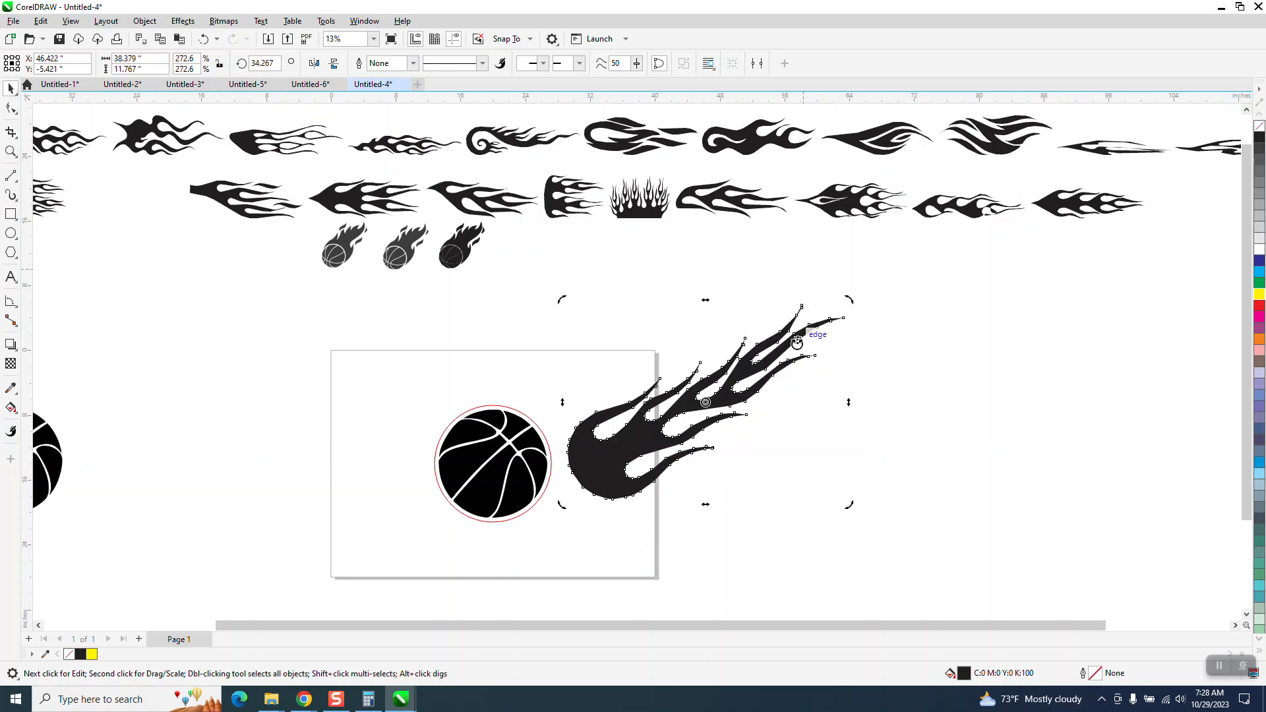
left_click_drag(751, 410, 860, 453)
left_click(862, 453)
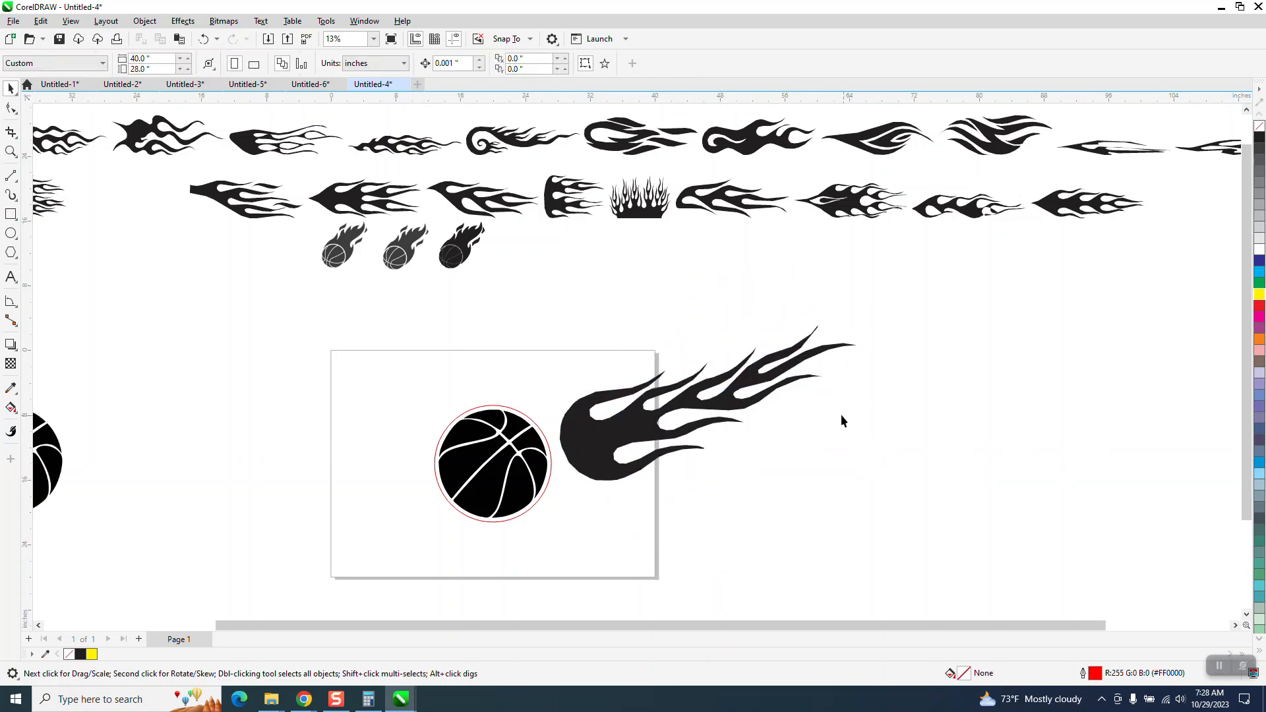
Remove the flame's black fill and give it a red hairline outline
left_click(752, 381)
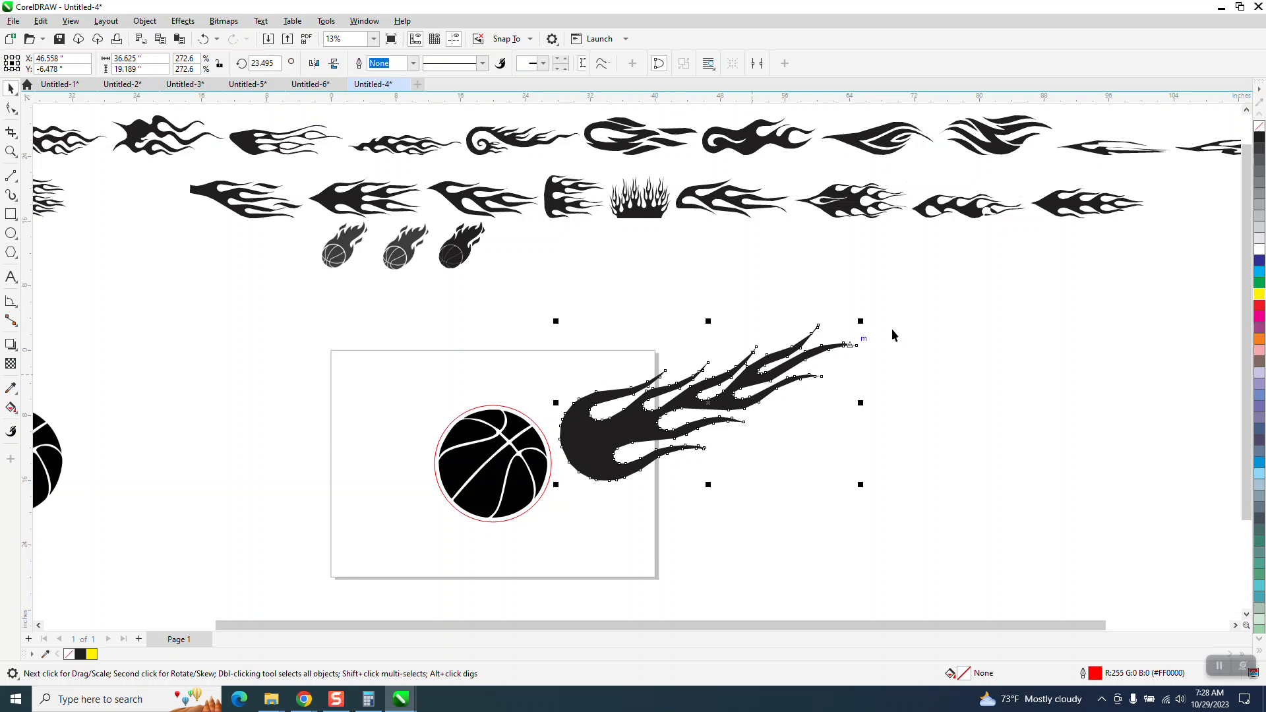
left_click(1261, 129)
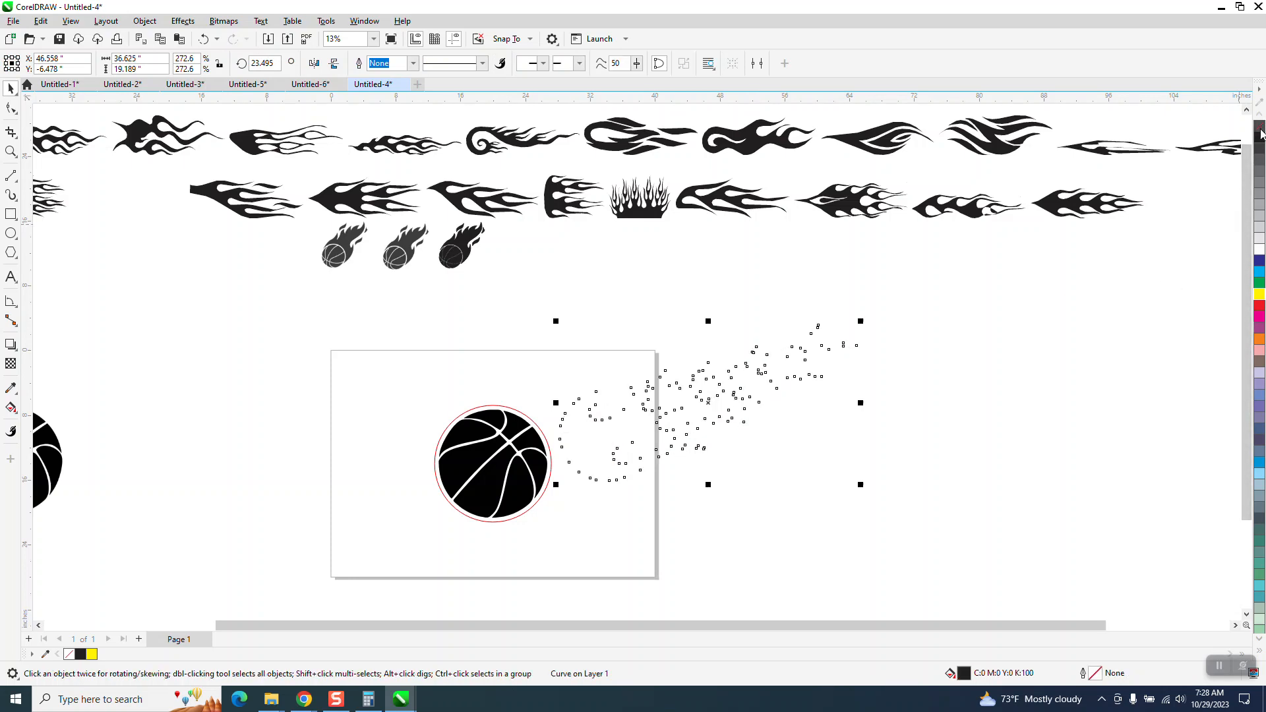
right_click(1260, 307)
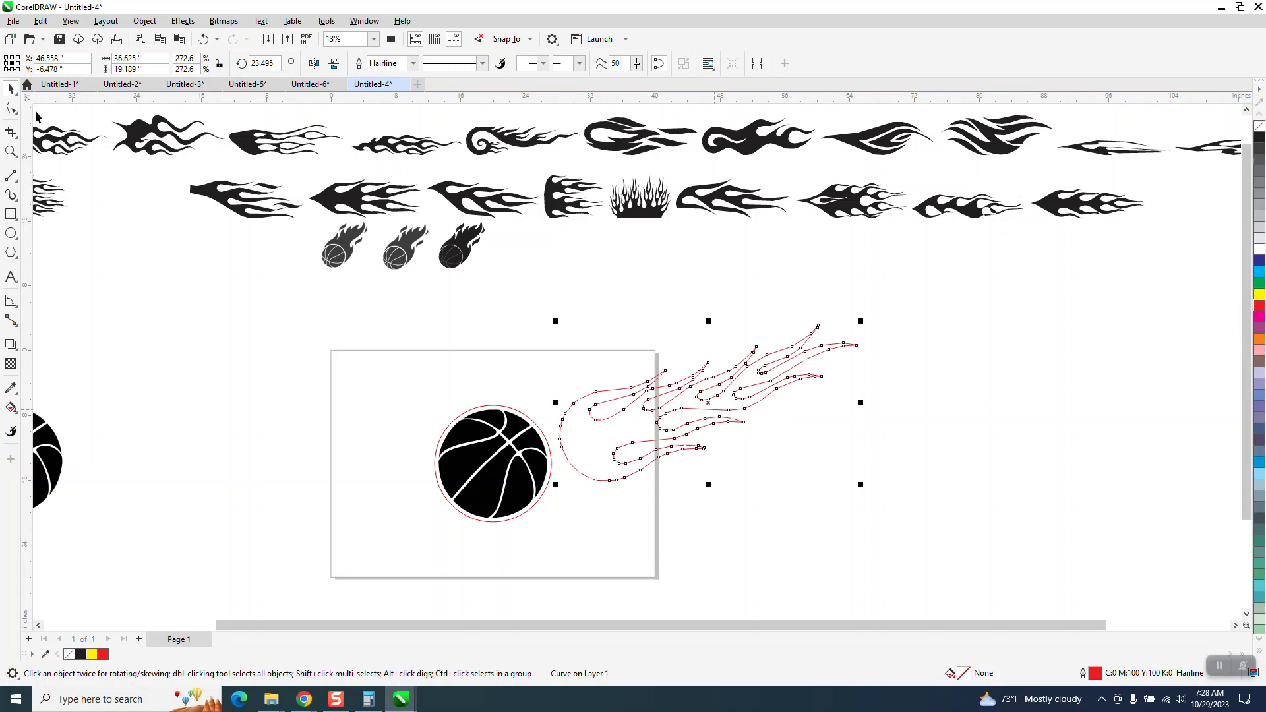
Rotate the flame outline to about 27.5 degrees and move its rounded end over the upper-right part of the basketball
left_click(678, 413)
left_click_drag(864, 321, 857, 305)
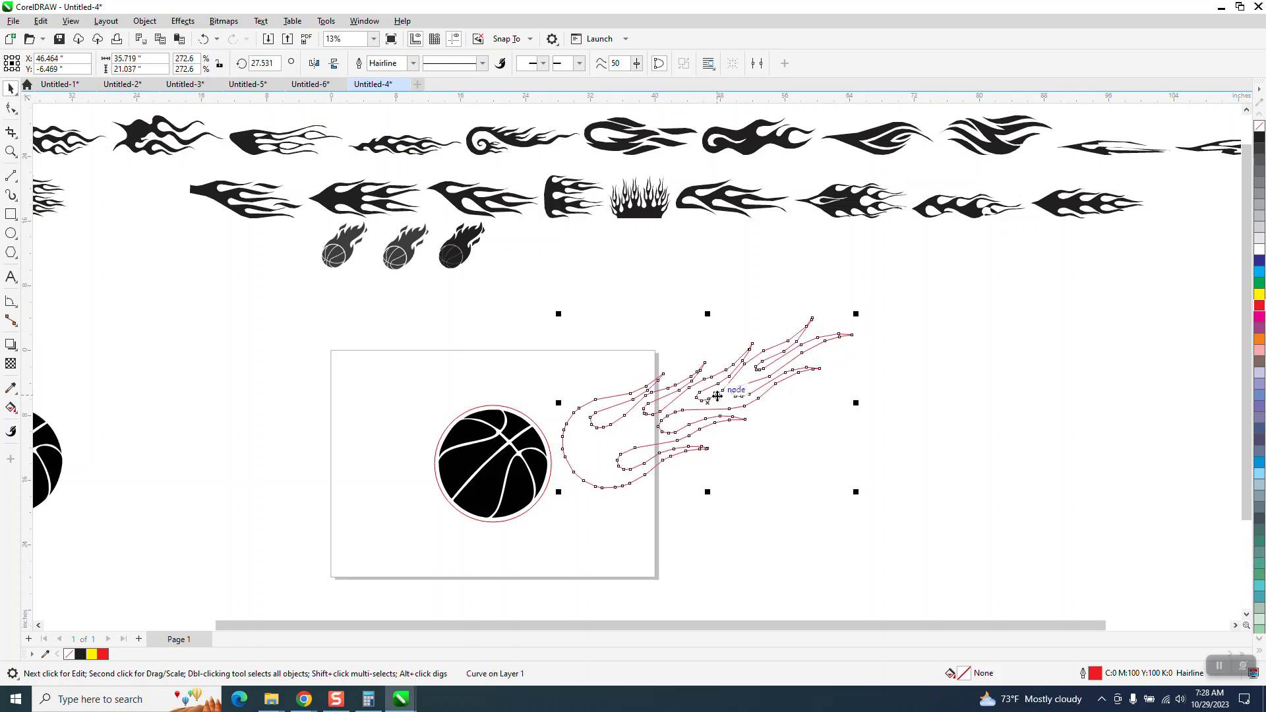
left_click(769, 409)
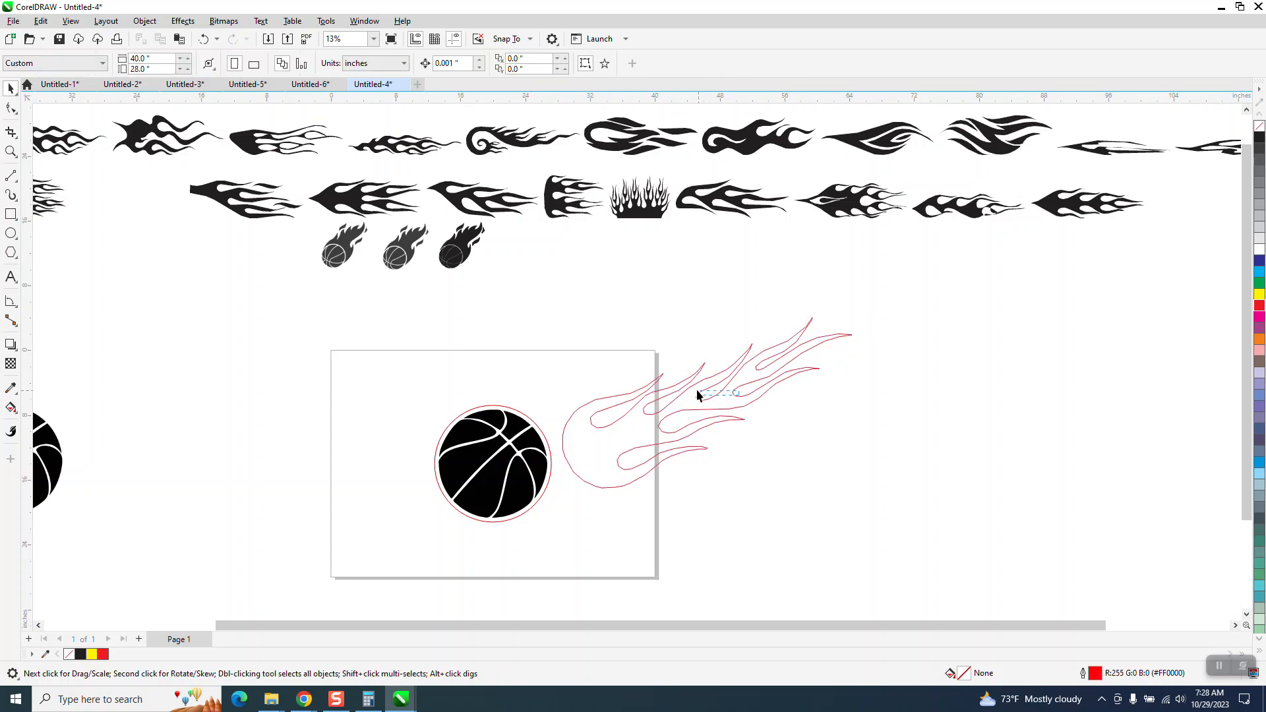
left_click_drag(674, 413, 615, 403)
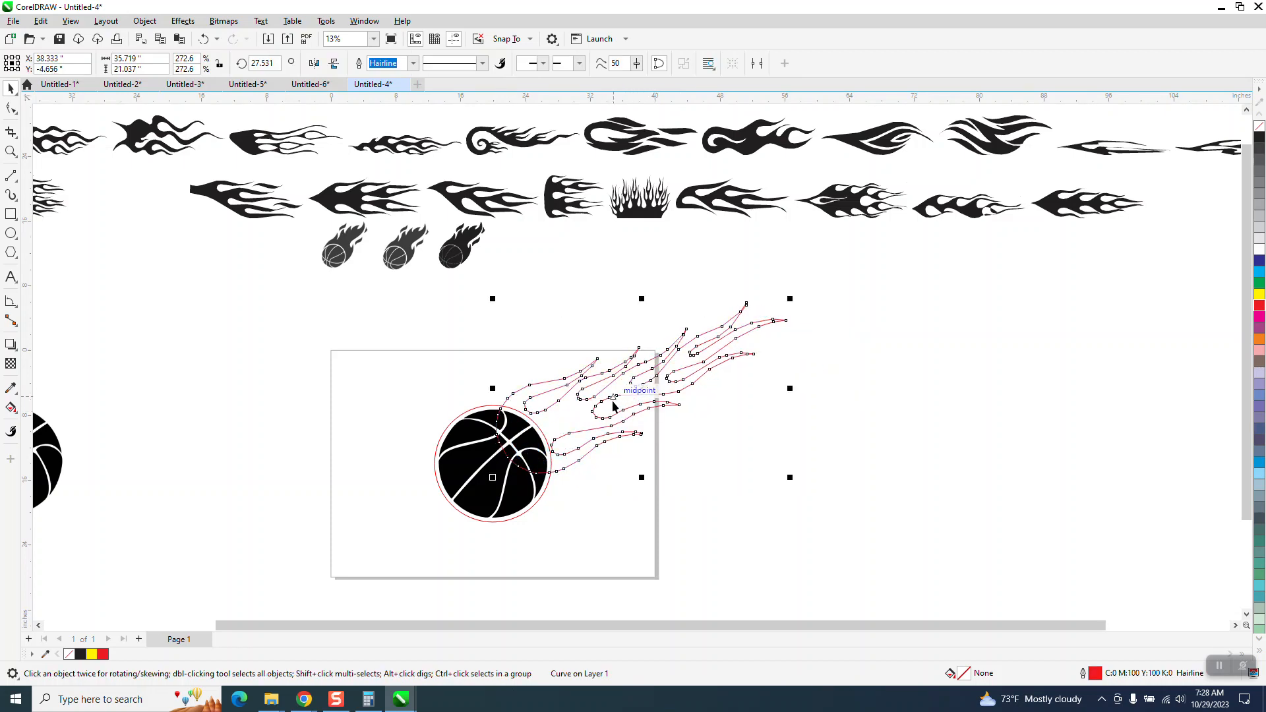
left_click(596, 513)
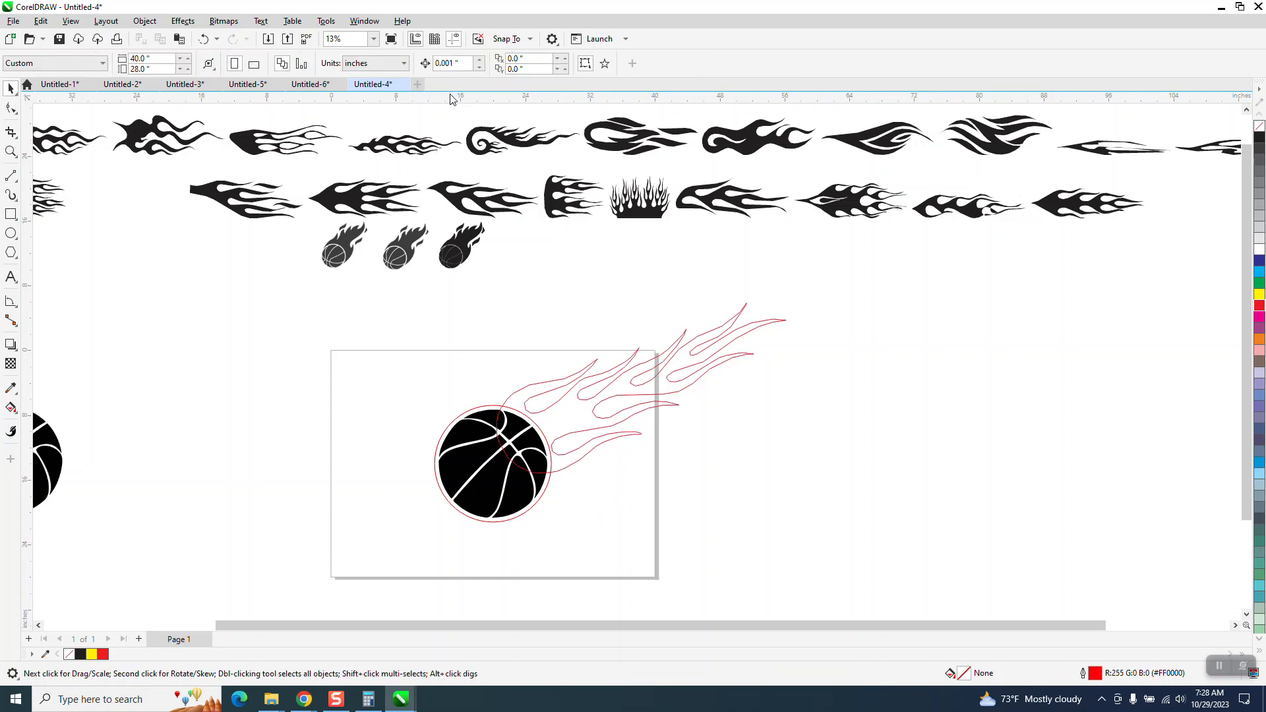
Set the nudge distance to 20 inches and nudge the red circle 40 inches to the right
left_click(461, 434)
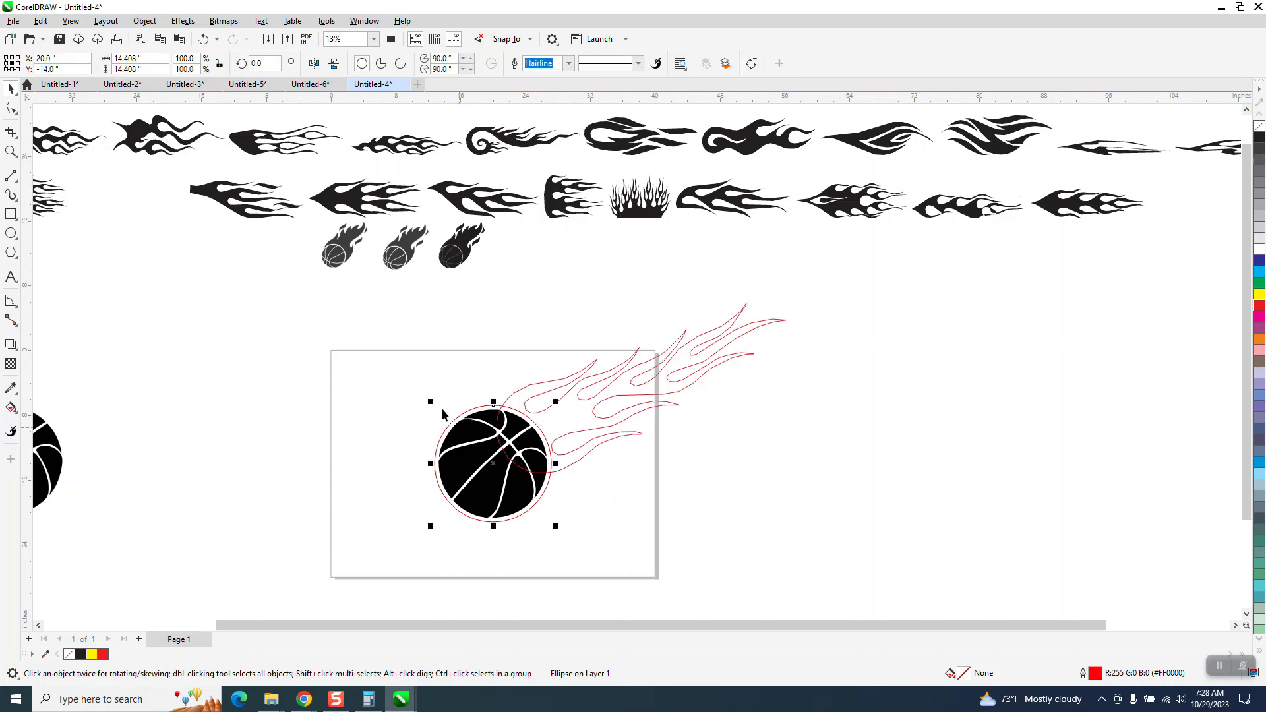
left_click(398, 373)
double_click(470, 64)
type("20")
key("Return")
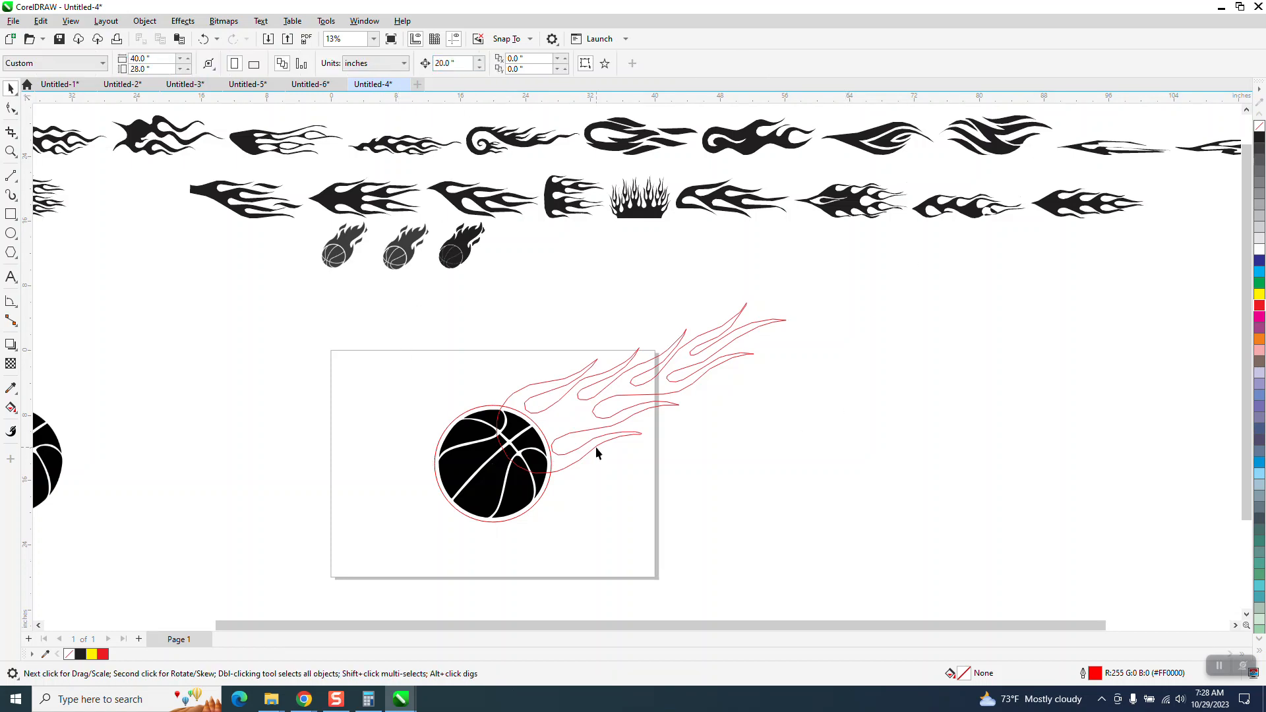
left_click(523, 480)
key("Right")
key("Right")
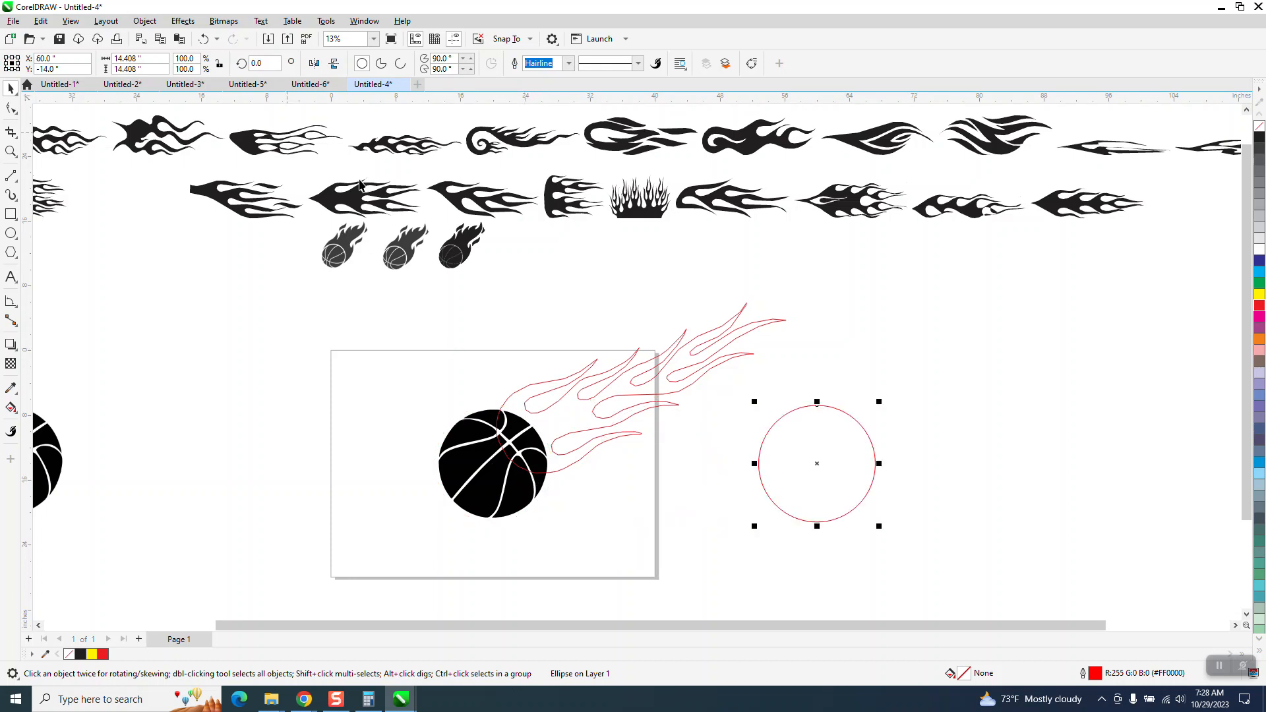
Nudge the basketball 60 inches to the right, off the page, and return the red circle to the page center
left_click(526, 482)
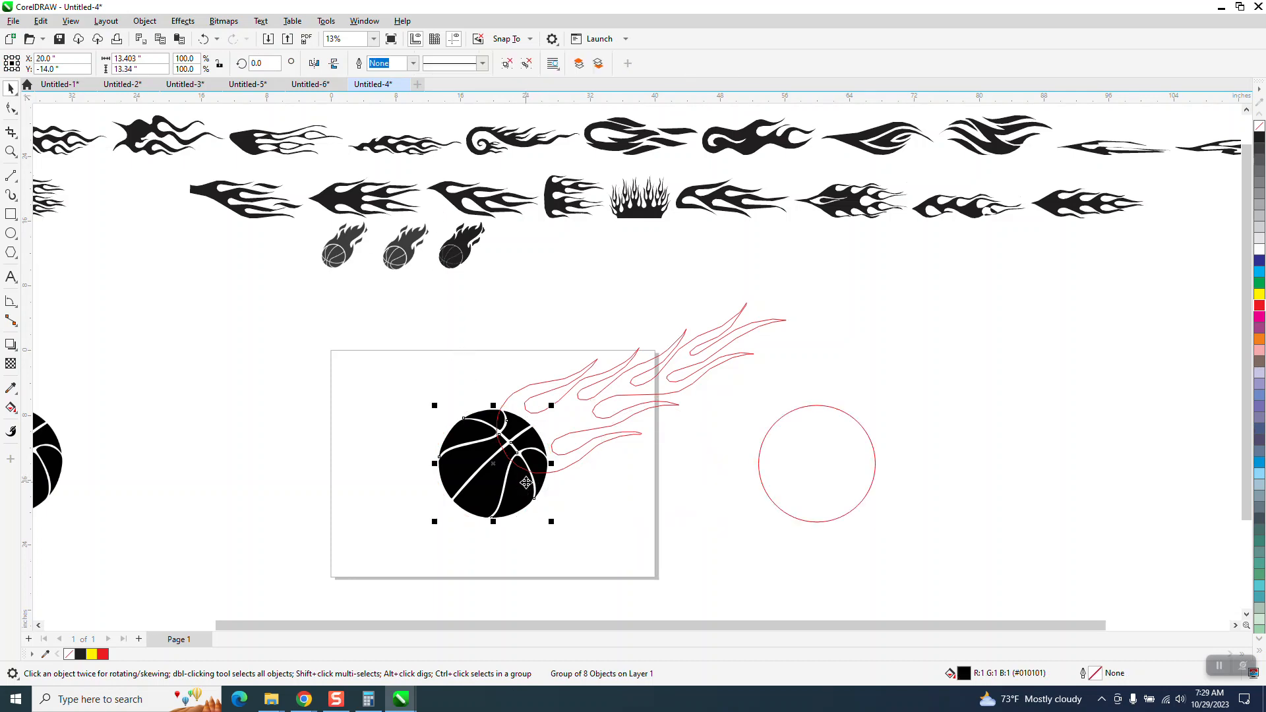
key("Right")
key("Right")
key("Right")
left_click(777, 484)
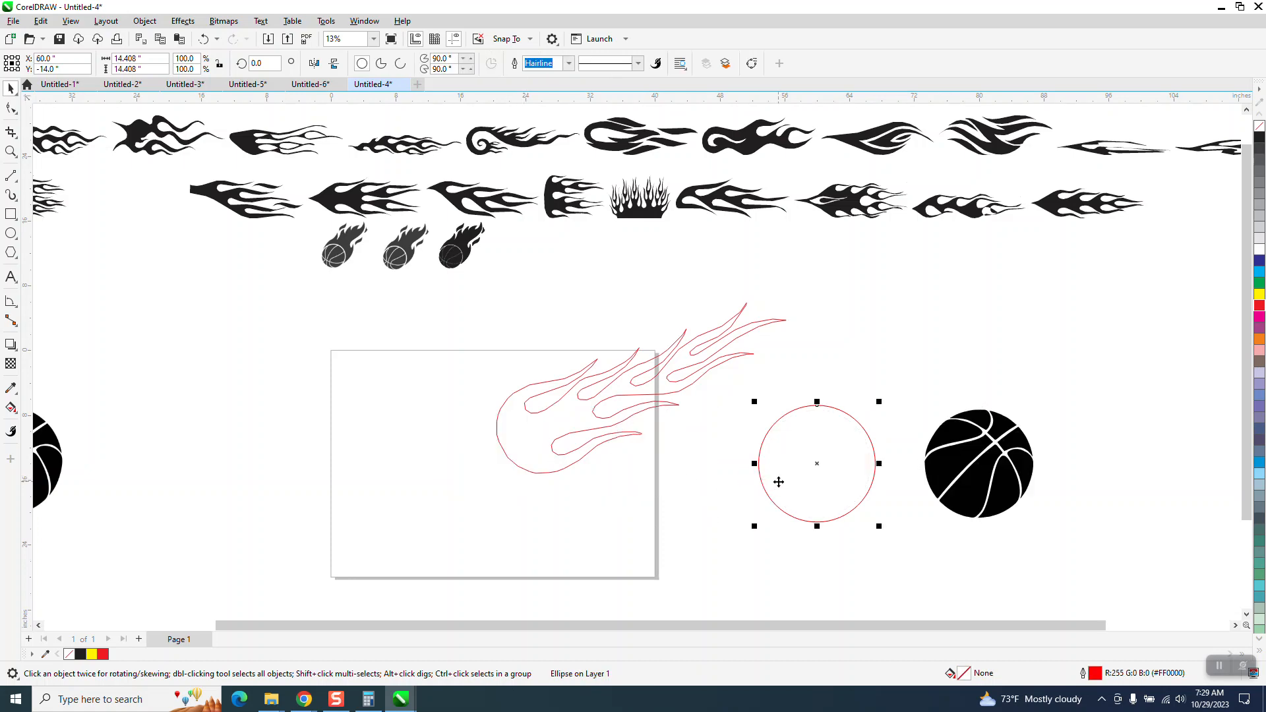
key("Left")
key("Left")
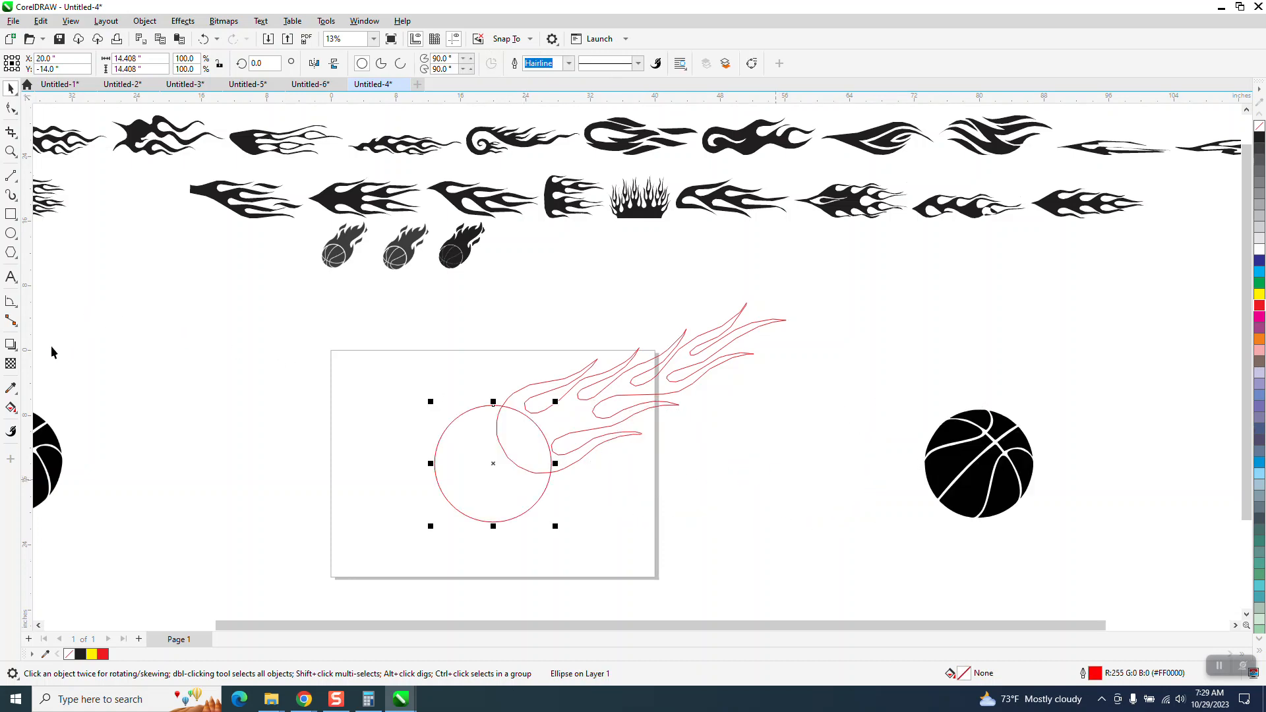
Smart-fill the part of the flame outside the circle with black and nudge the filled shape 60 inches right to the basketball
left_click(10, 408)
left_click(20, 414)
left_click(53, 422)
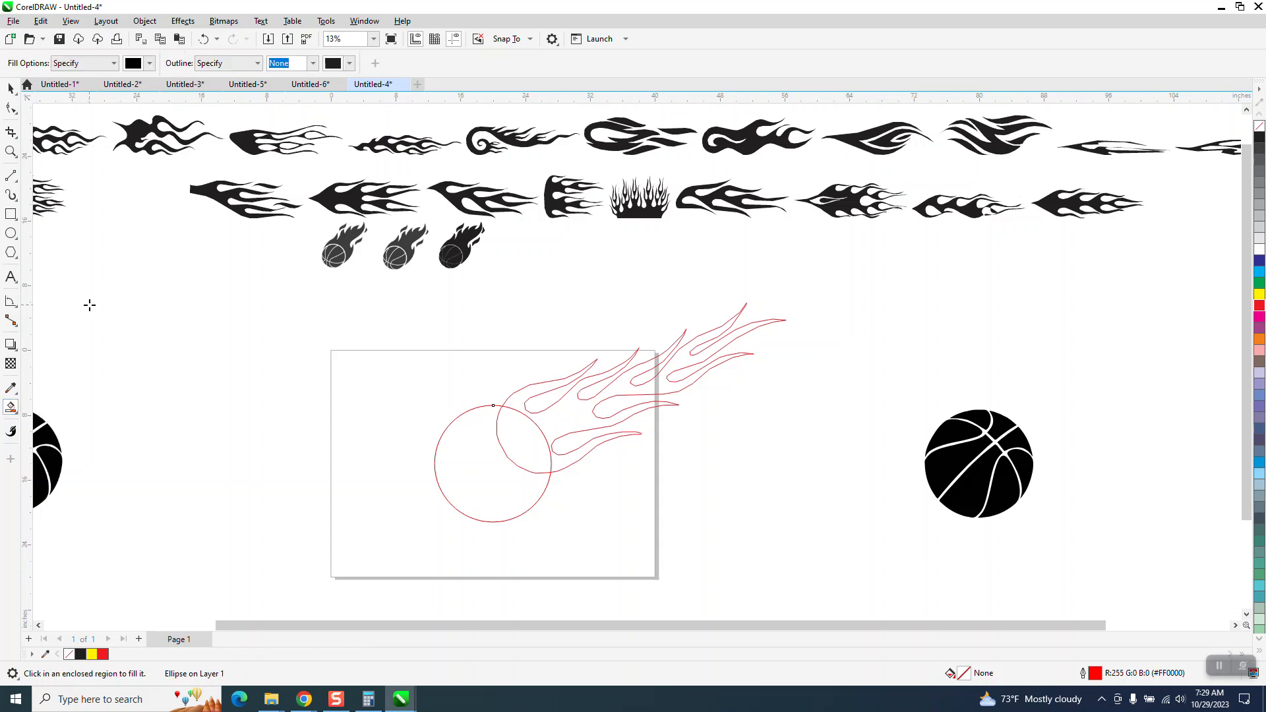
left_click(584, 413)
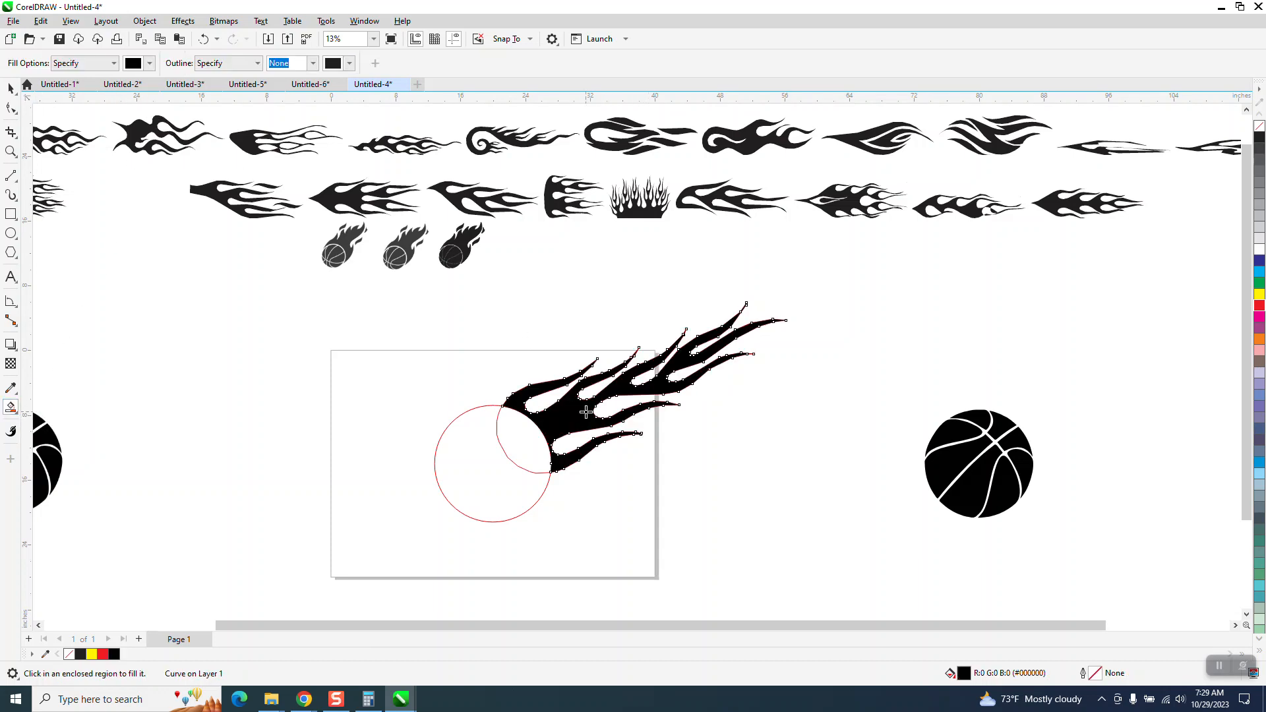
key("Right")
key("Right")
key("Right")
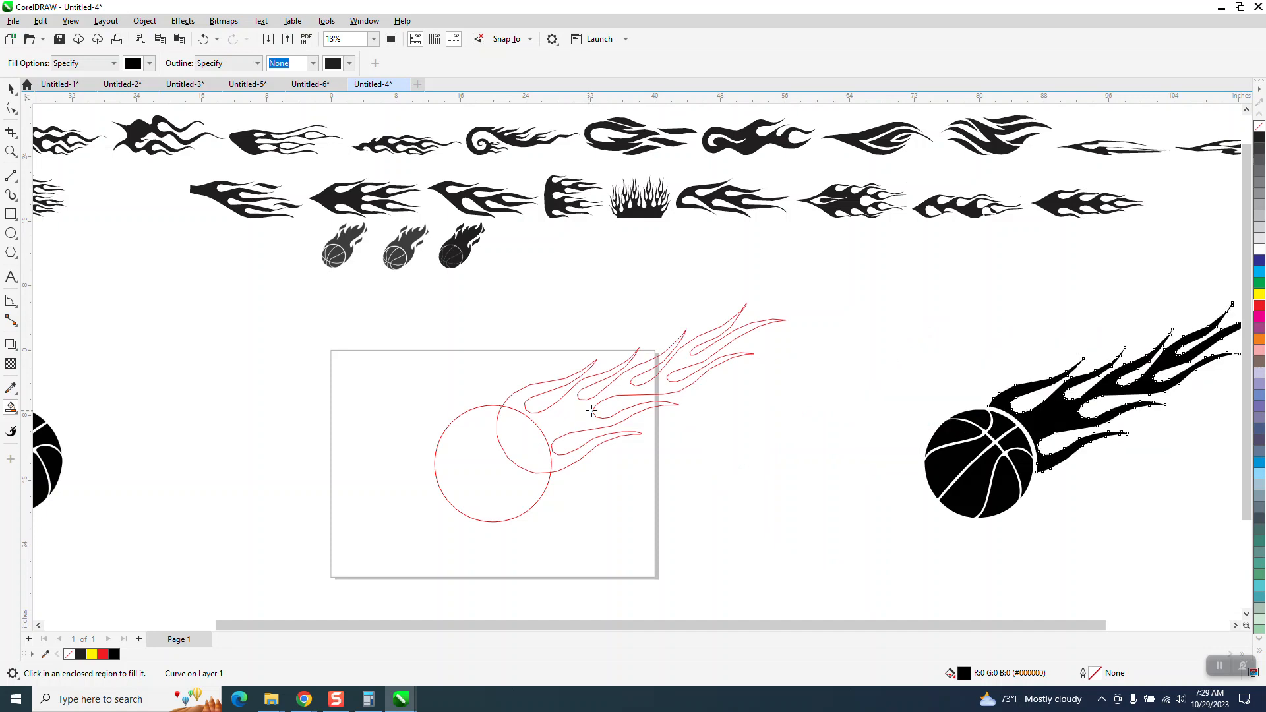
Examine the edges of the black flame and its gap around the basketball up close
left_click(16, 155)
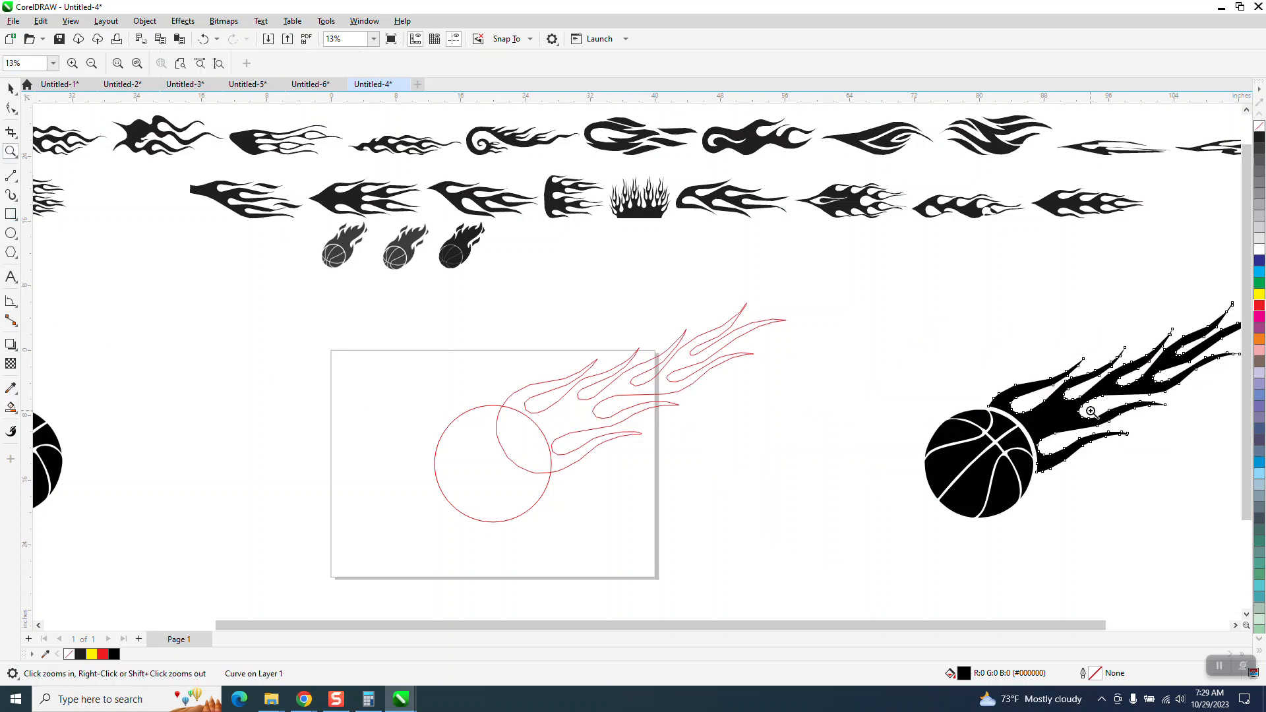
left_click_drag(909, 356, 1207, 610)
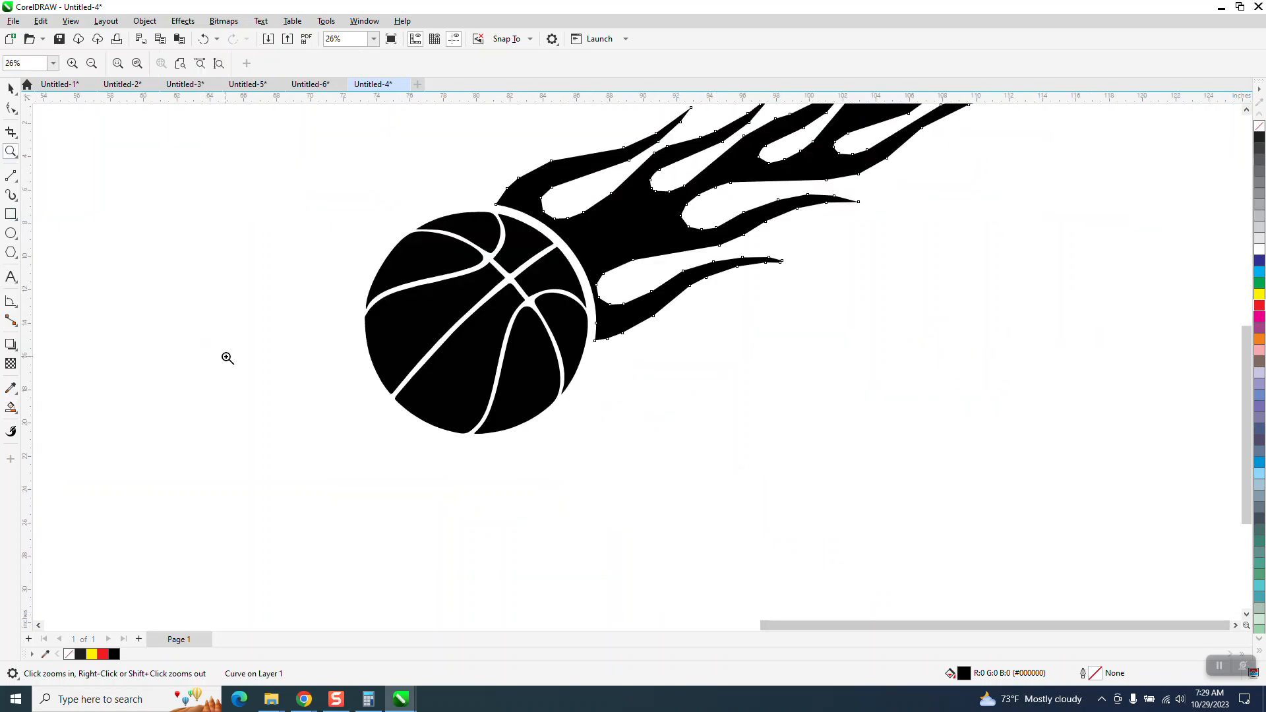
key("space")
scroll(348, 485, "down", 1)
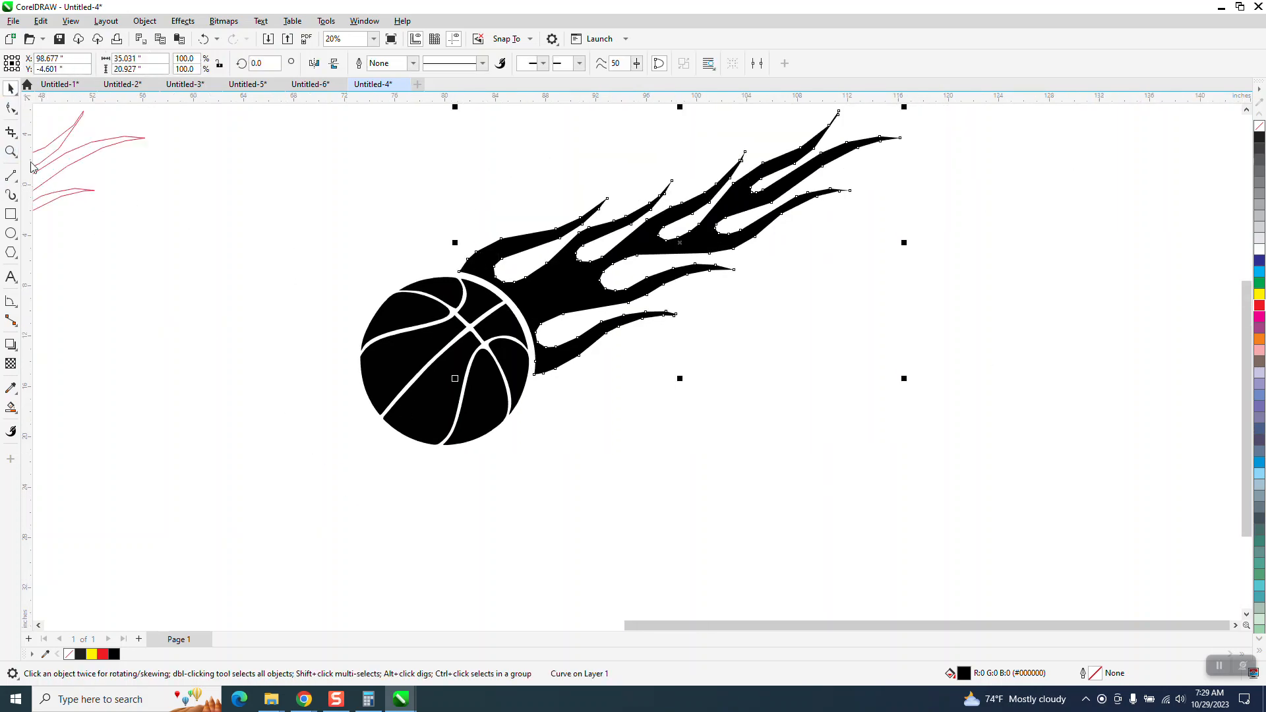
left_click(10, 151)
left_click_drag(487, 249, 561, 304)
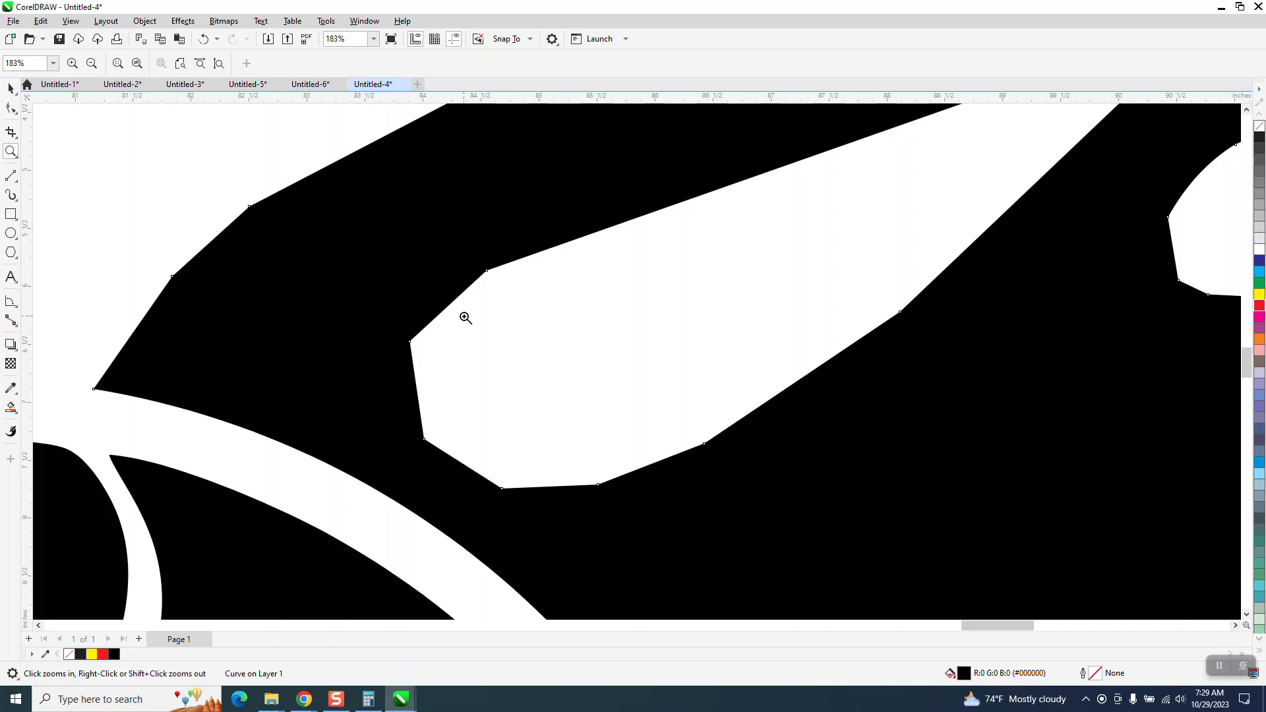
scroll(467, 321, "down", 3)
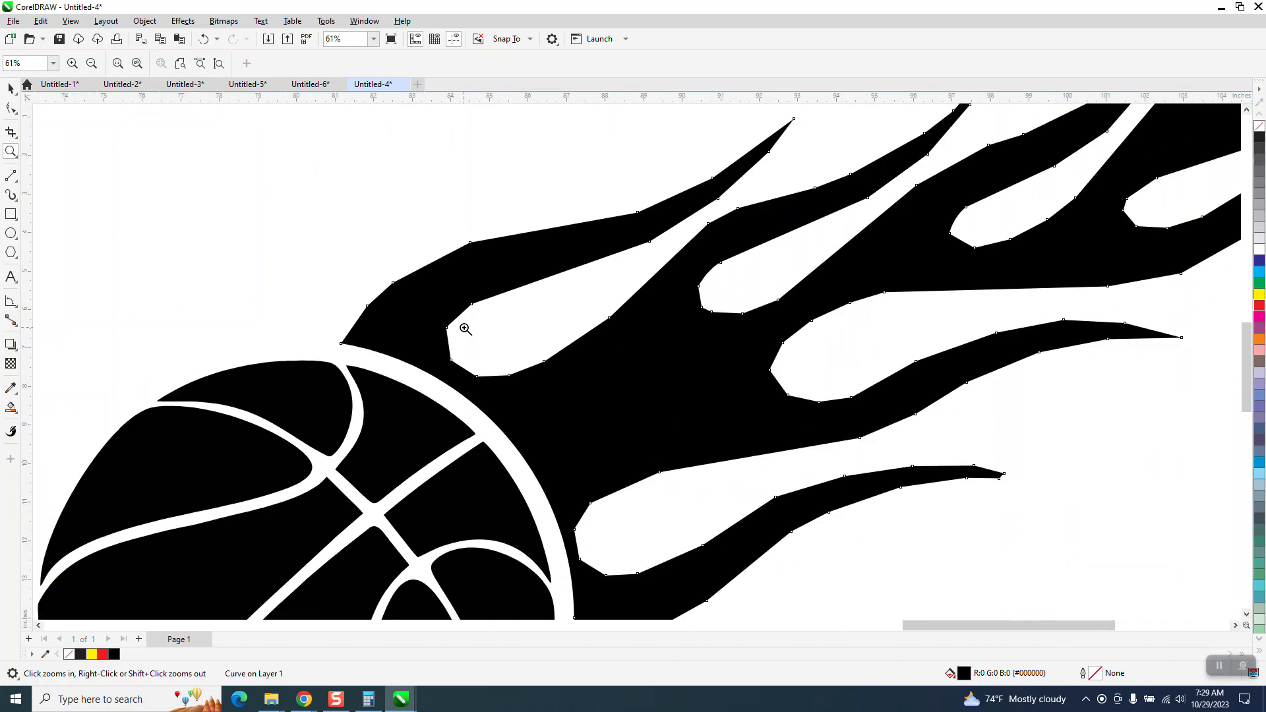
key("space")
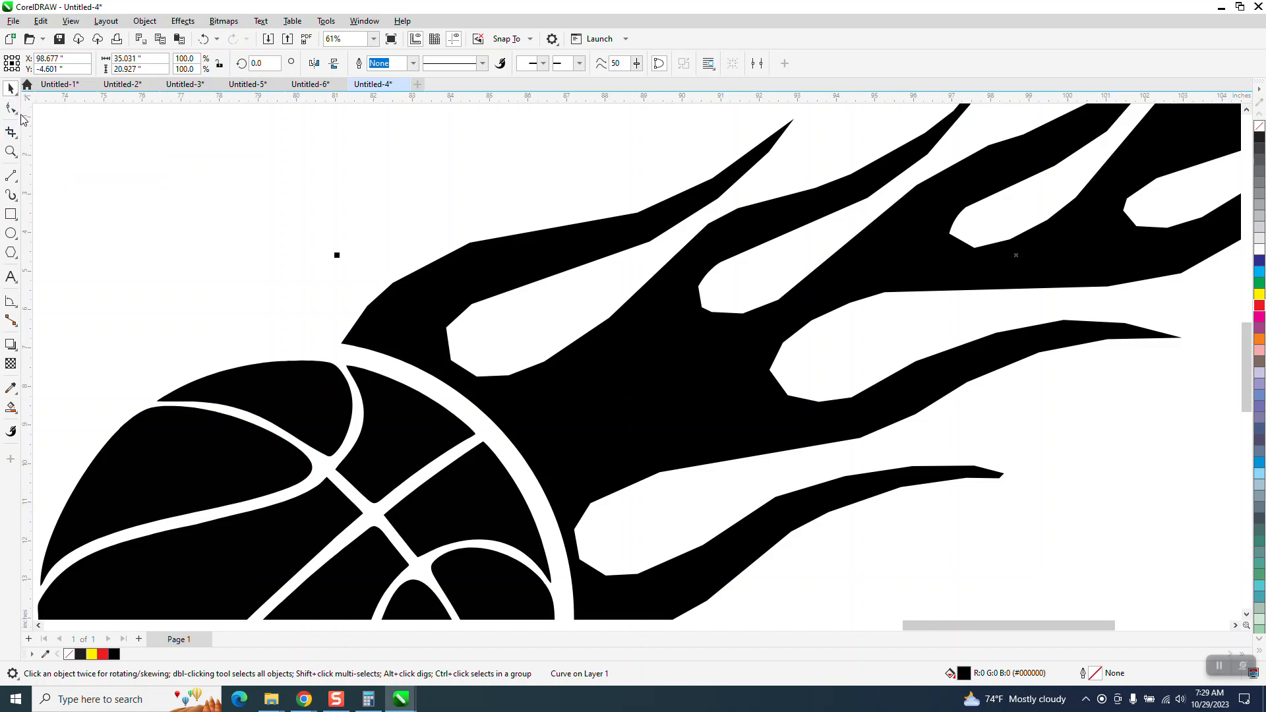
Smooth the angular edges of the whole black flame with the Smooth tool at a 10-inch nib size
left_click(19, 119)
left_click(53, 124)
mouse_move(472, 292)
left_mouse_down()
mouse_move(496, 364)
mouse_move(569, 366)
mouse_move(567, 350)
mouse_move(630, 284)
mouse_move(715, 244)
mouse_move(703, 300)
mouse_move(825, 394)
left_mouse_up()
scroll(817, 387, "down", 1)
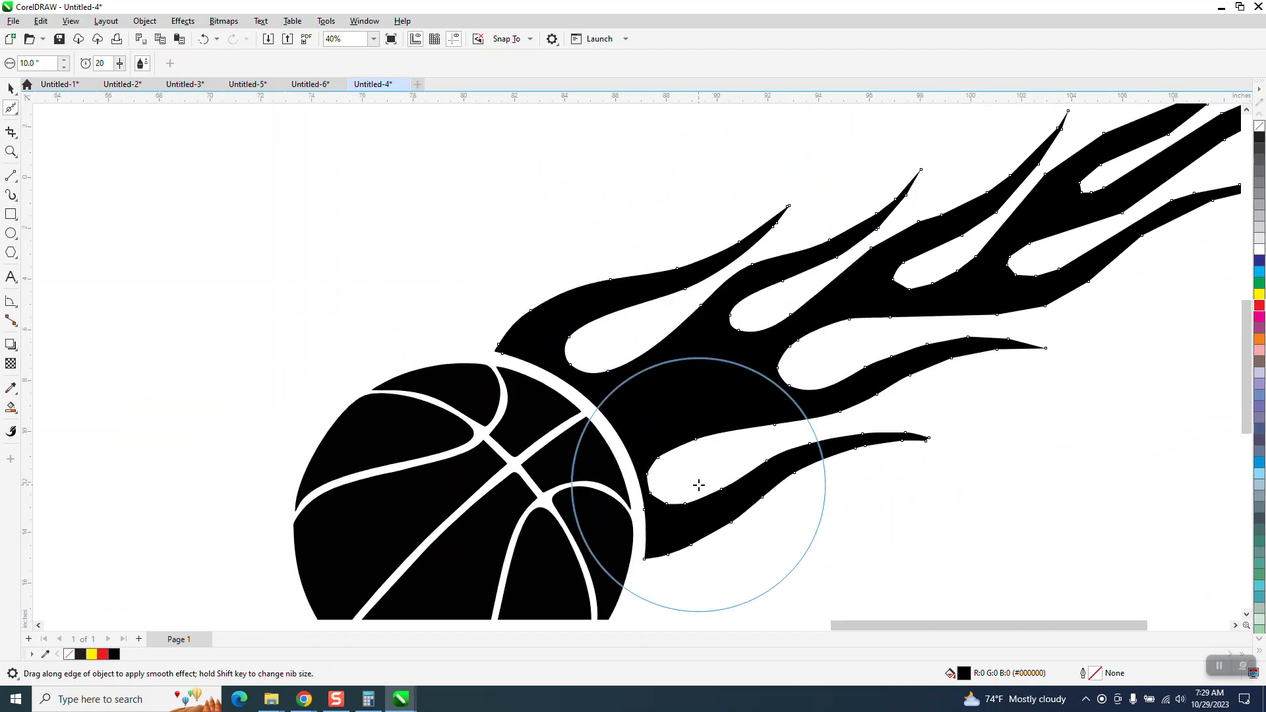
mouse_move(698, 492)
left_mouse_down()
mouse_move(664, 528)
mouse_move(621, 486)
mouse_move(723, 503)
mouse_move(896, 453)
mouse_move(921, 398)
mouse_move(995, 354)
mouse_move(1005, 294)
mouse_move(992, 280)
mouse_move(659, 320)
left_mouse_up()
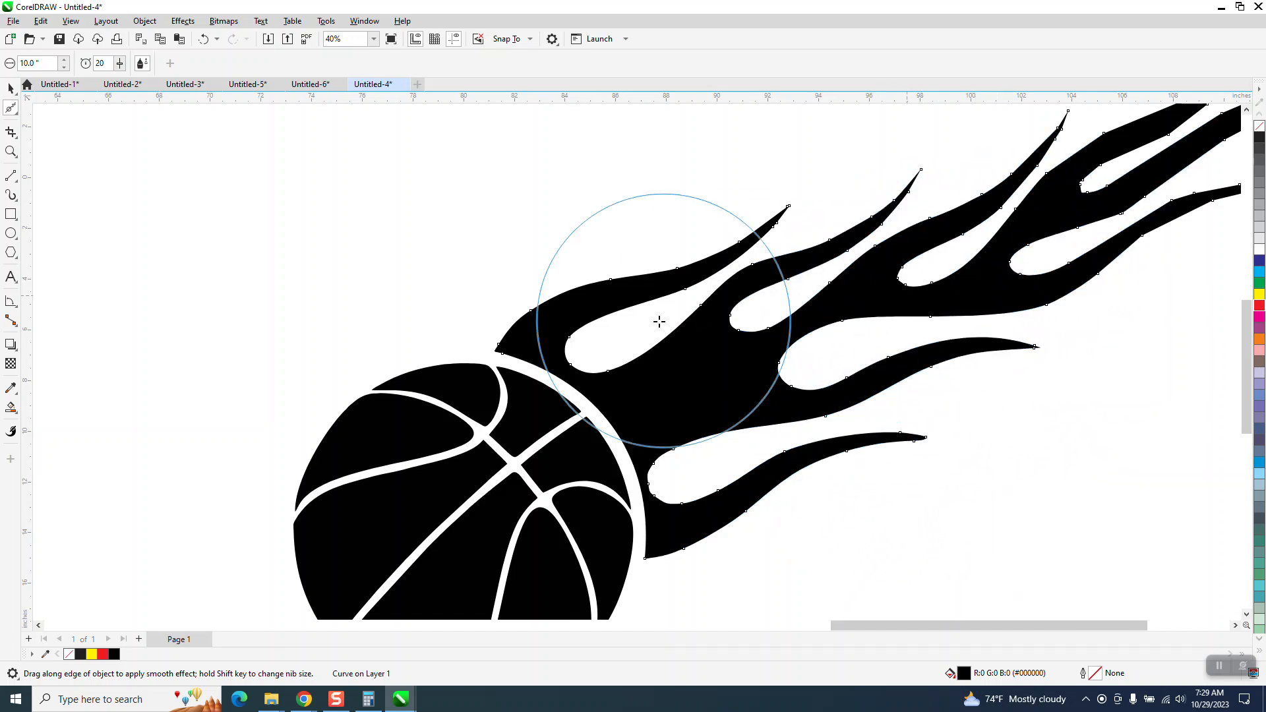
scroll(633, 317, "down", 1)
mouse_move(796, 247)
left_mouse_down()
mouse_move(1058, 182)
mouse_move(979, 244)
mouse_move(841, 228)
mouse_move(768, 189)
left_mouse_up()
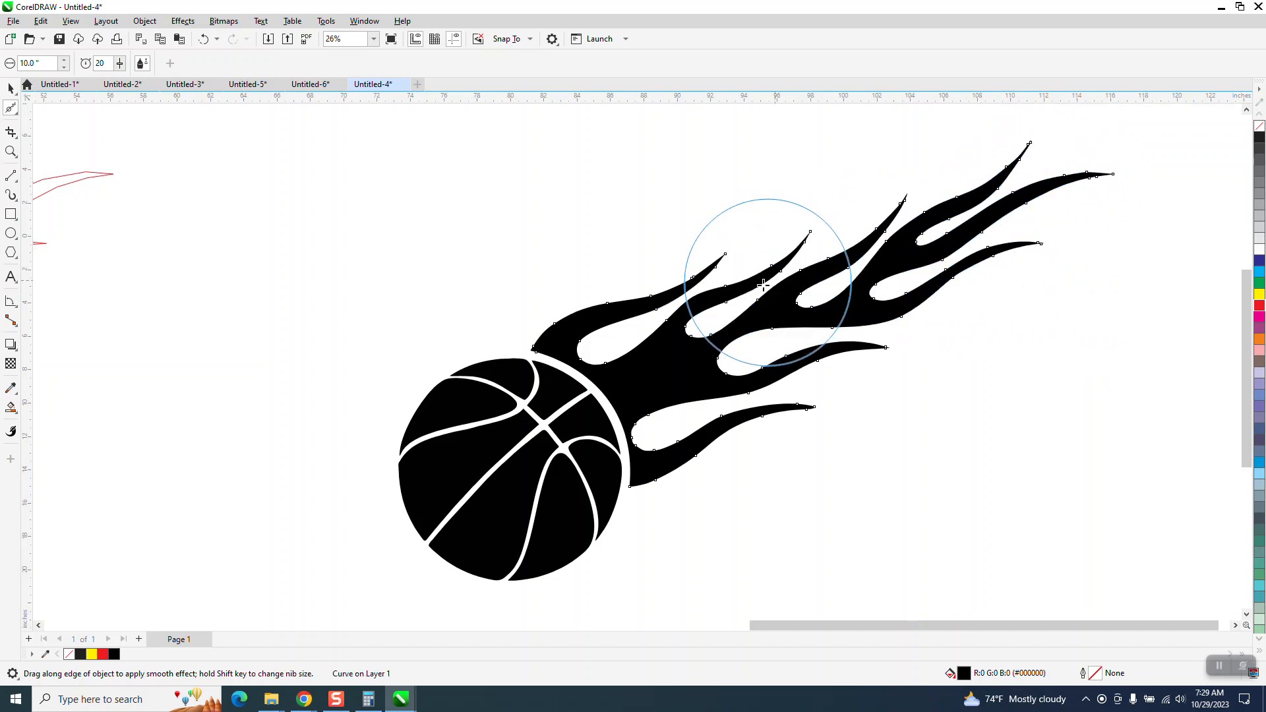
left_click(10, 88)
scroll(356, 328, "down", 1)
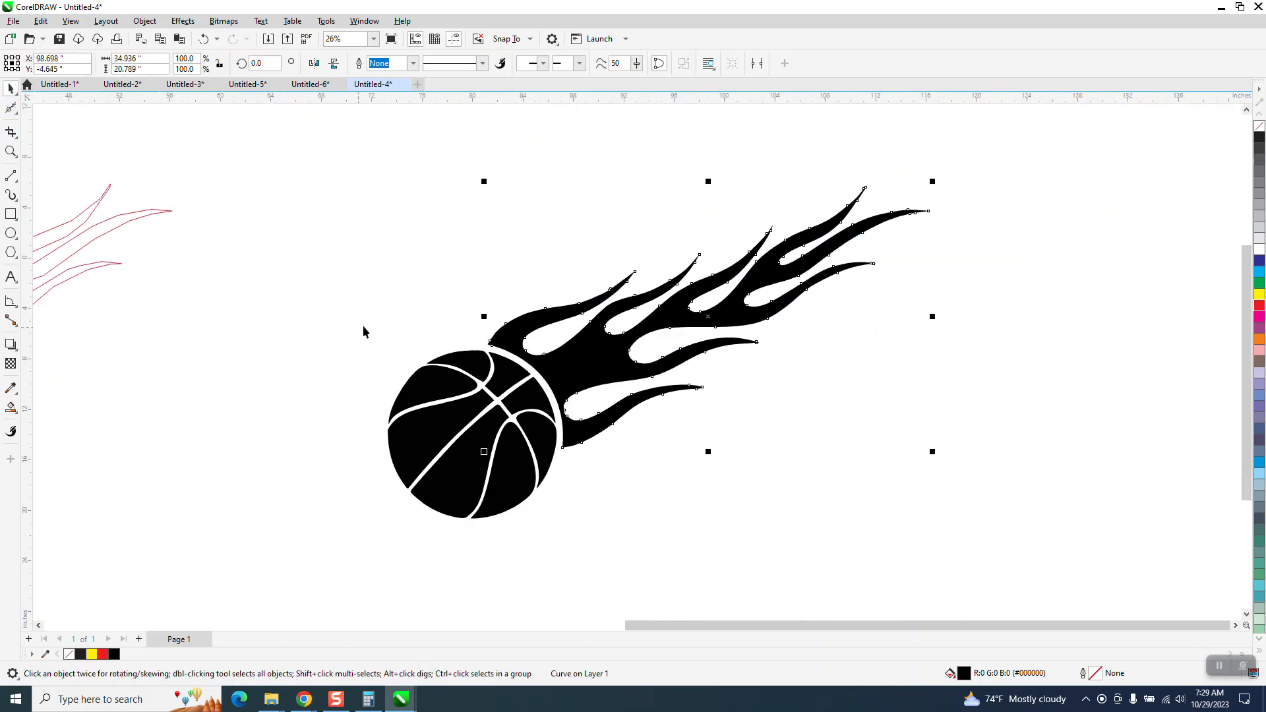
left_click(368, 290)
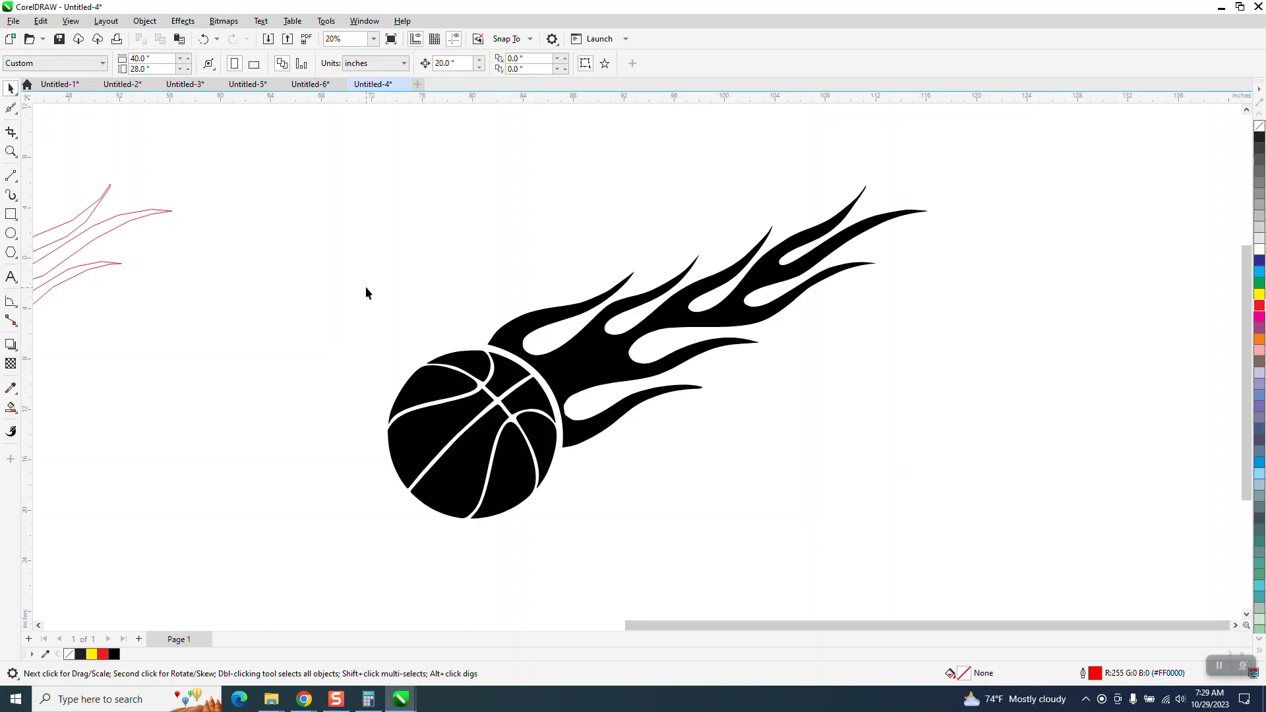
Draw a rectangle about 53.7 by 36.4 inches around the flaming basketball
scroll(366, 287, "down", 1)
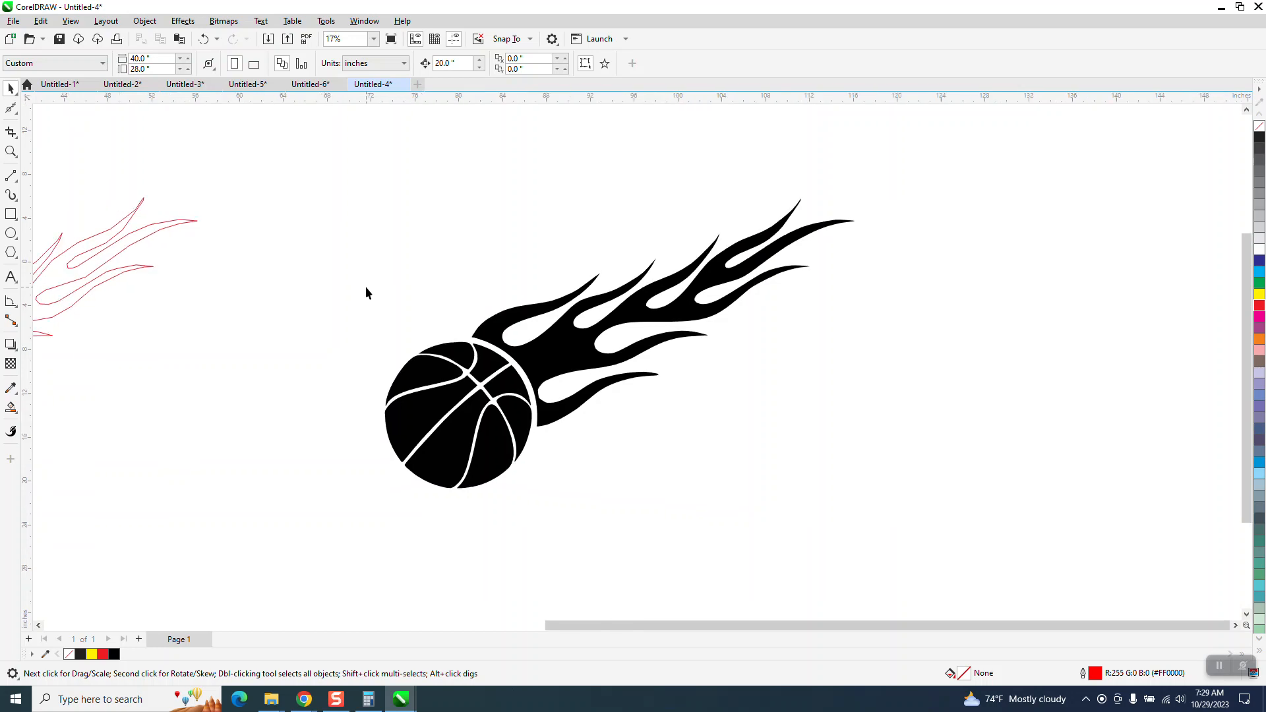
left_click(11, 214)
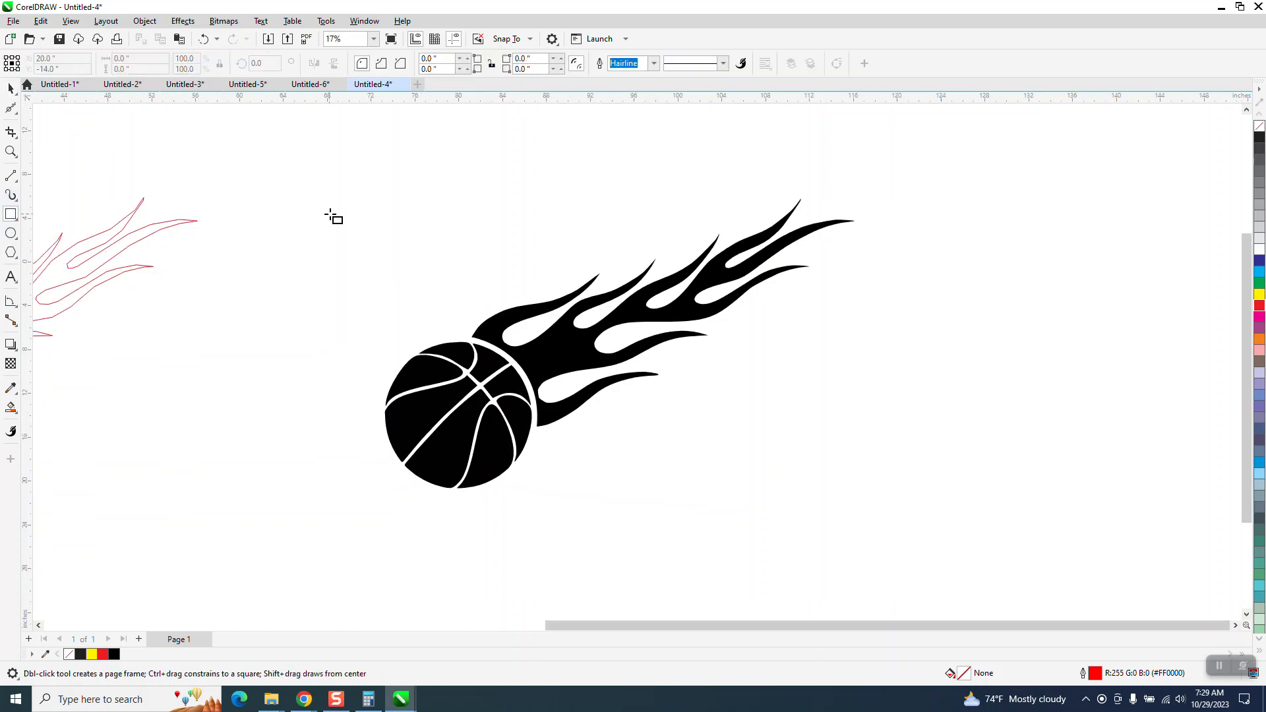
left_click_drag(299, 148, 887, 548)
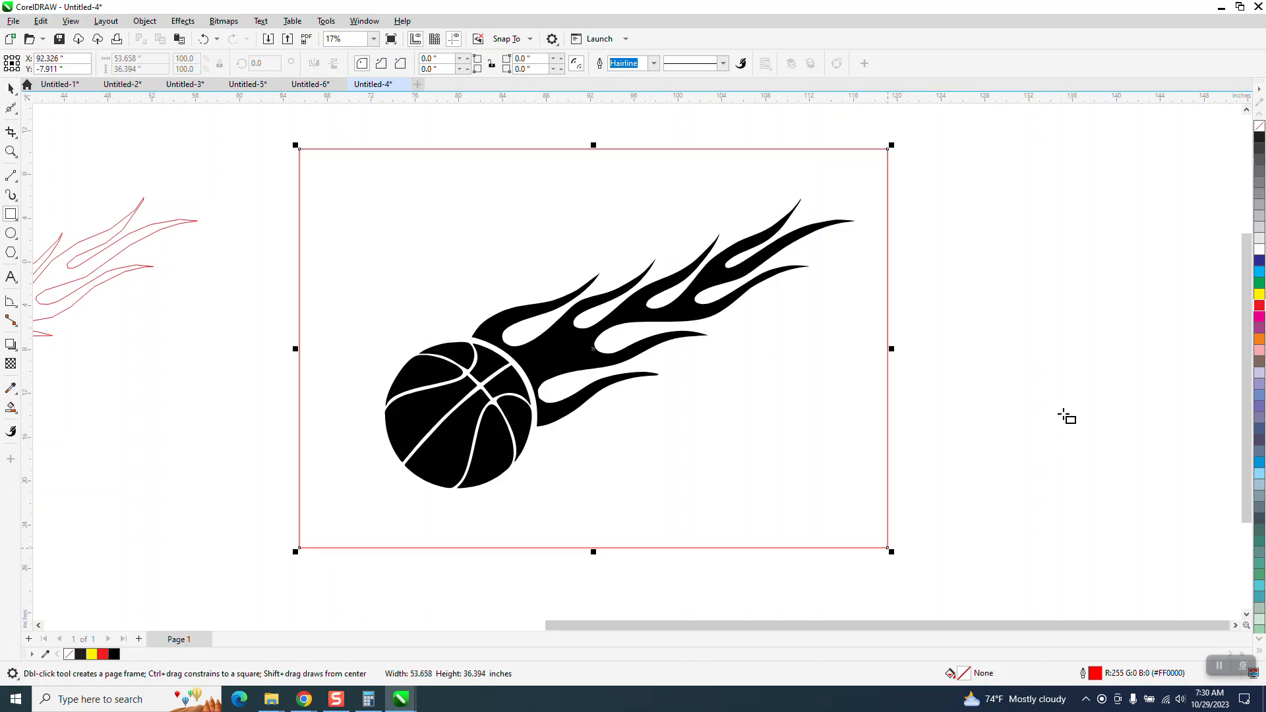
Fill the rectangle around the flaming basketball with yellow and send it to the back of the page
left_click(1259, 294)
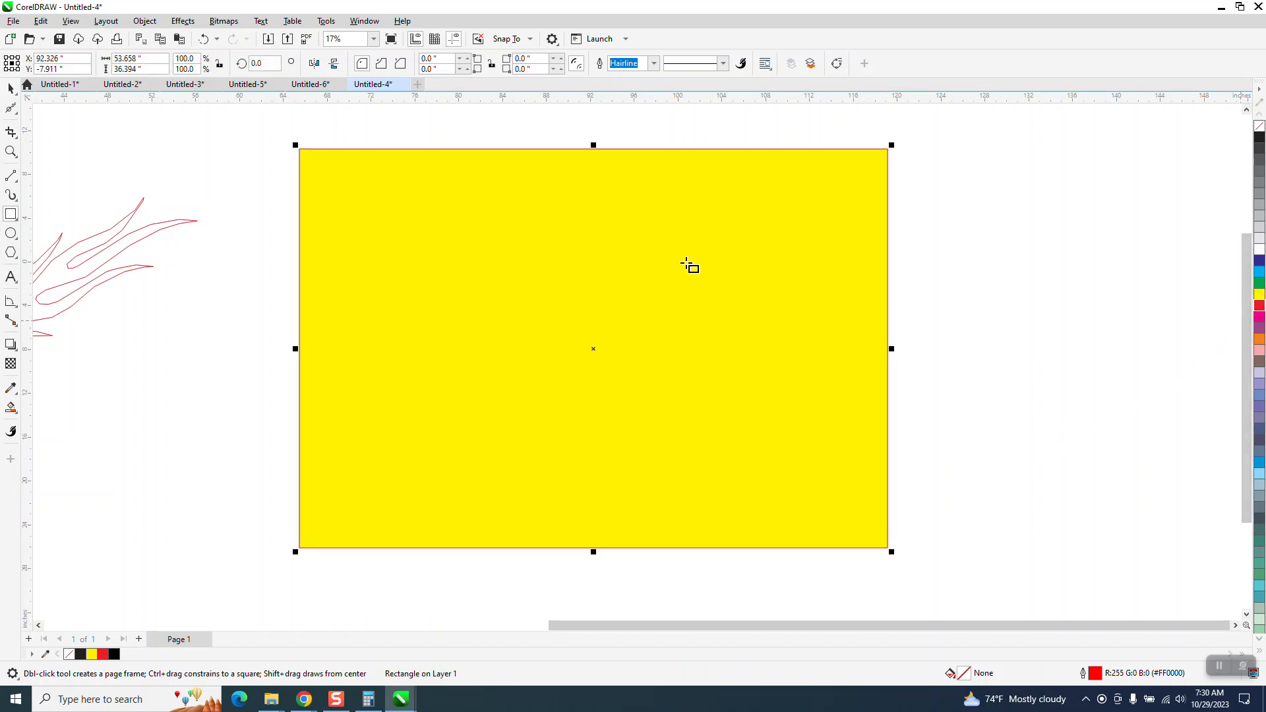
left_click(148, 24)
mouse_move(164, 232)
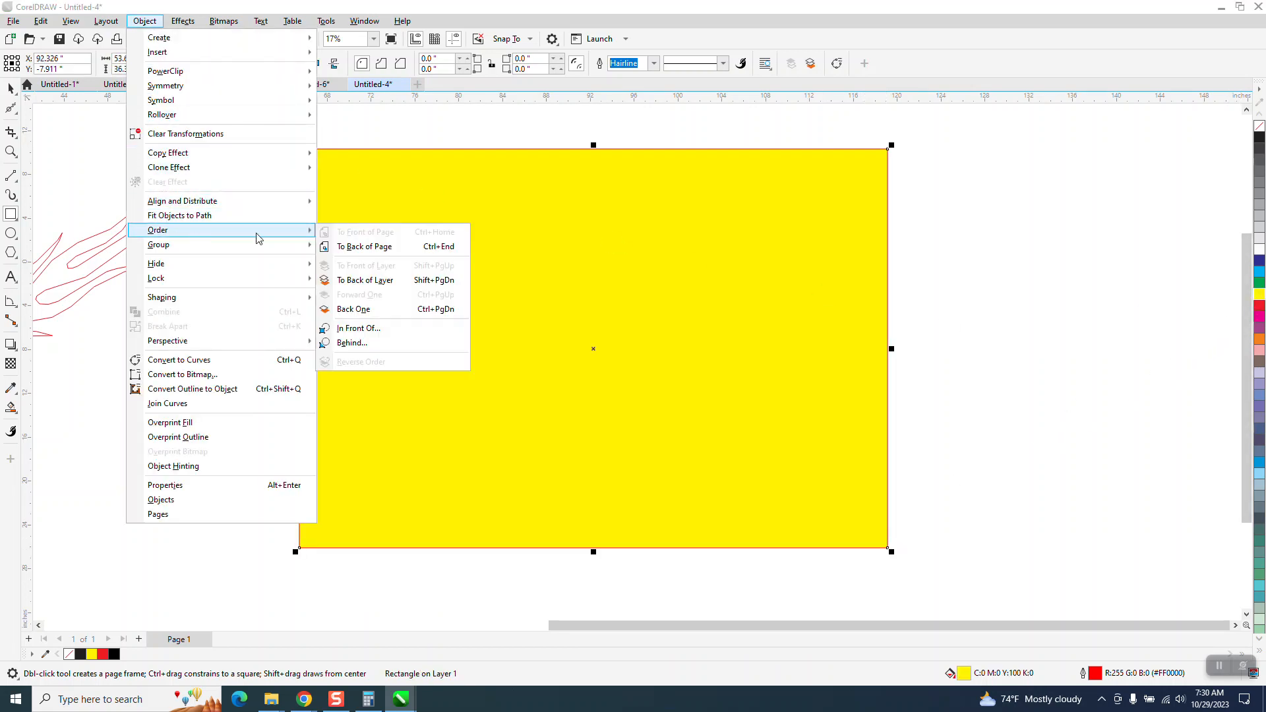
left_click(351, 248)
left_click(9, 88)
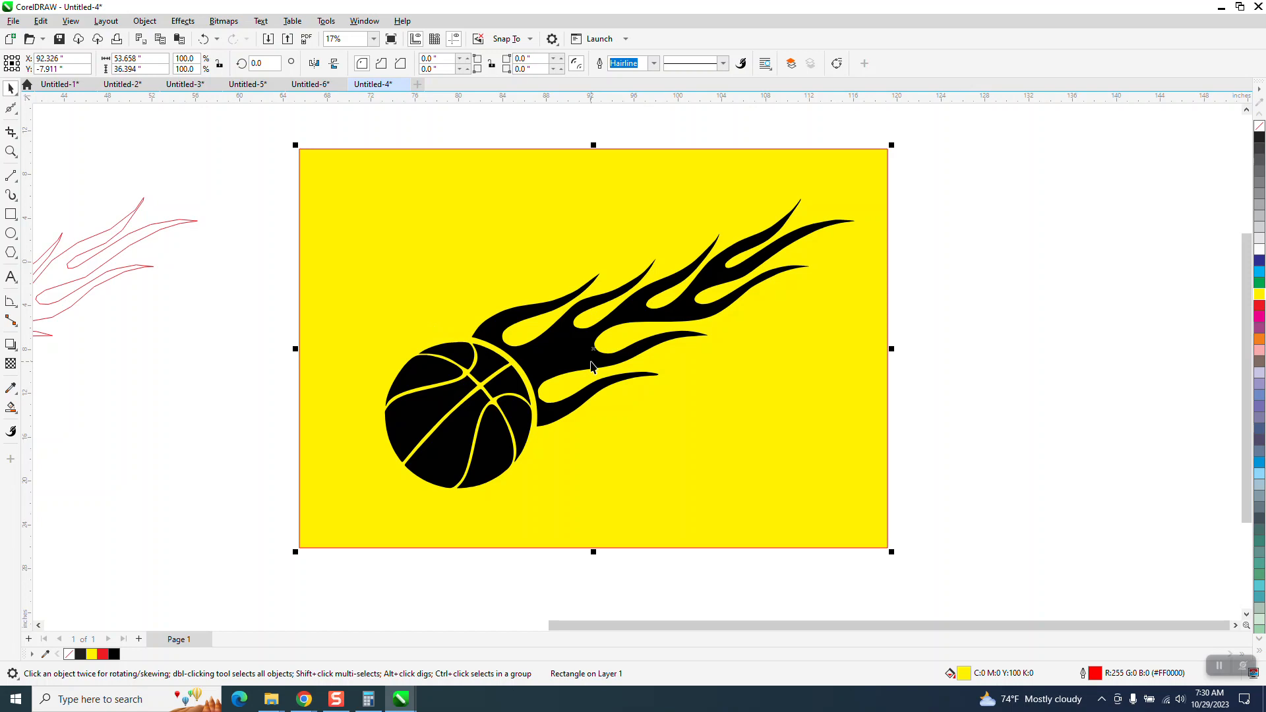
Stretch the red flame outline vertically to about 30.4 inches tall and move it up so its base overlaps the circle
scroll(592, 367, "down", 3)
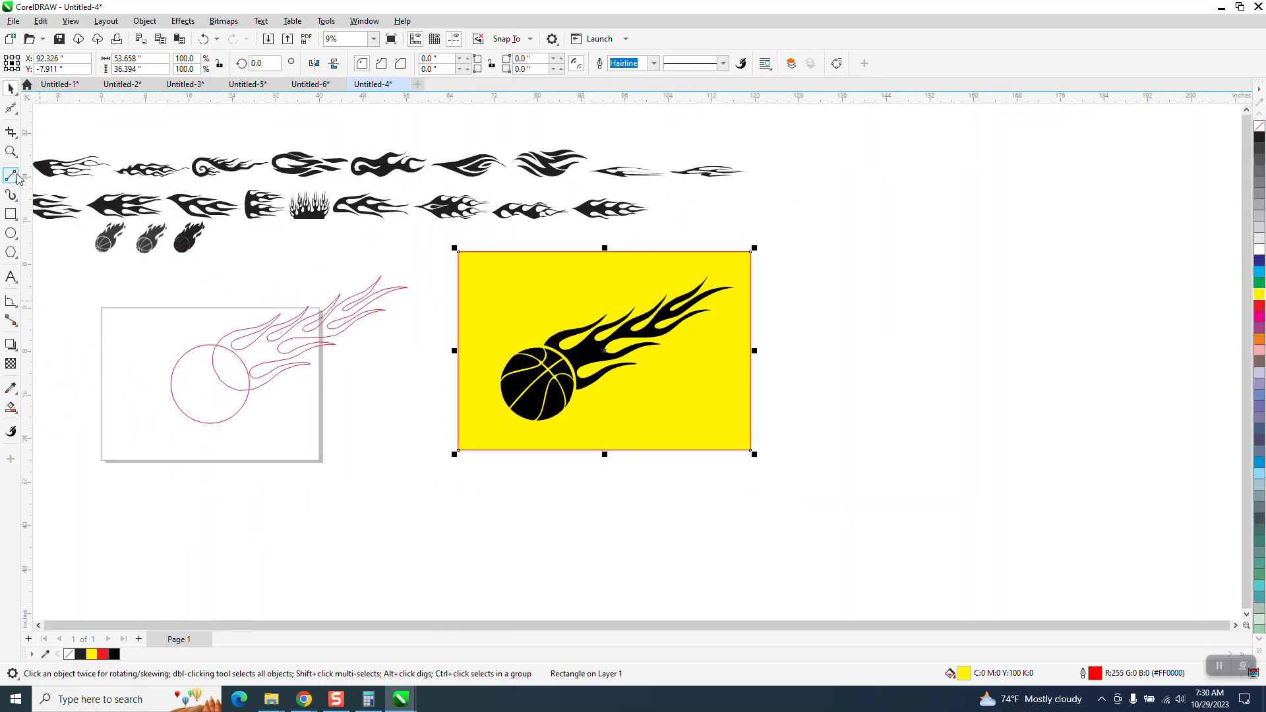
key("z")
left_click(268, 422)
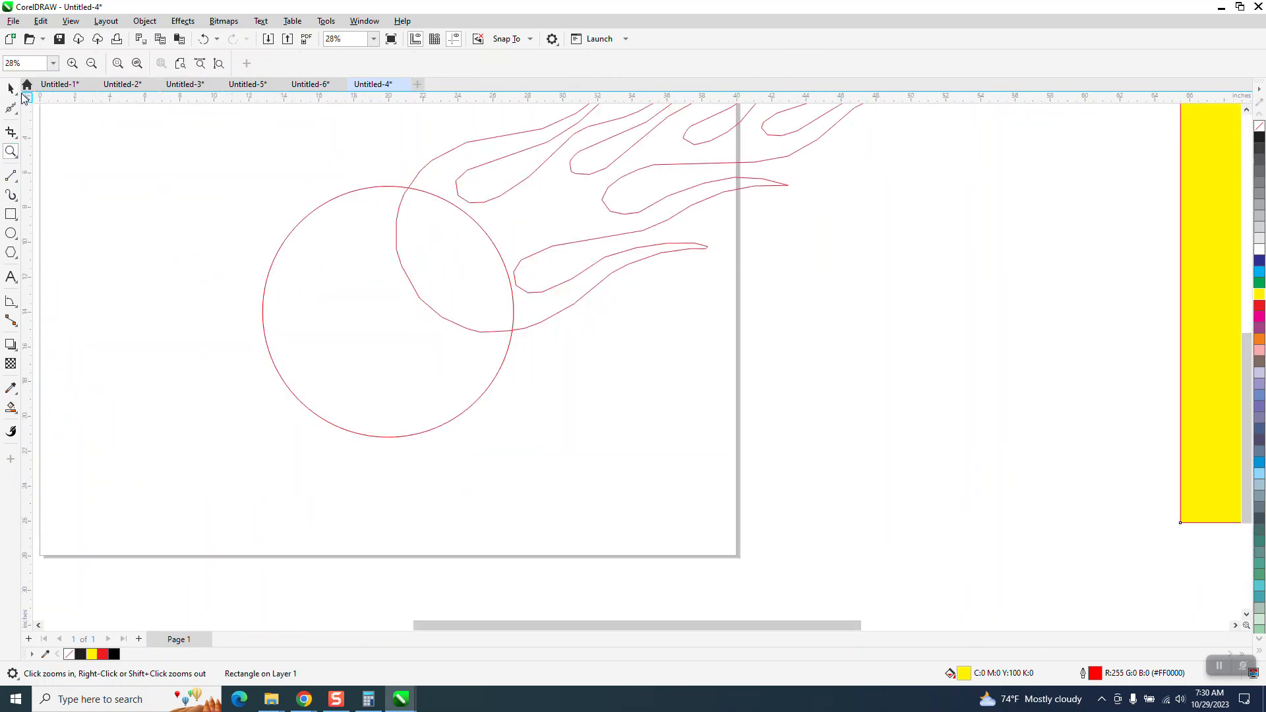
scroll(351, 388, "down", 1)
key("space")
left_click(556, 306)
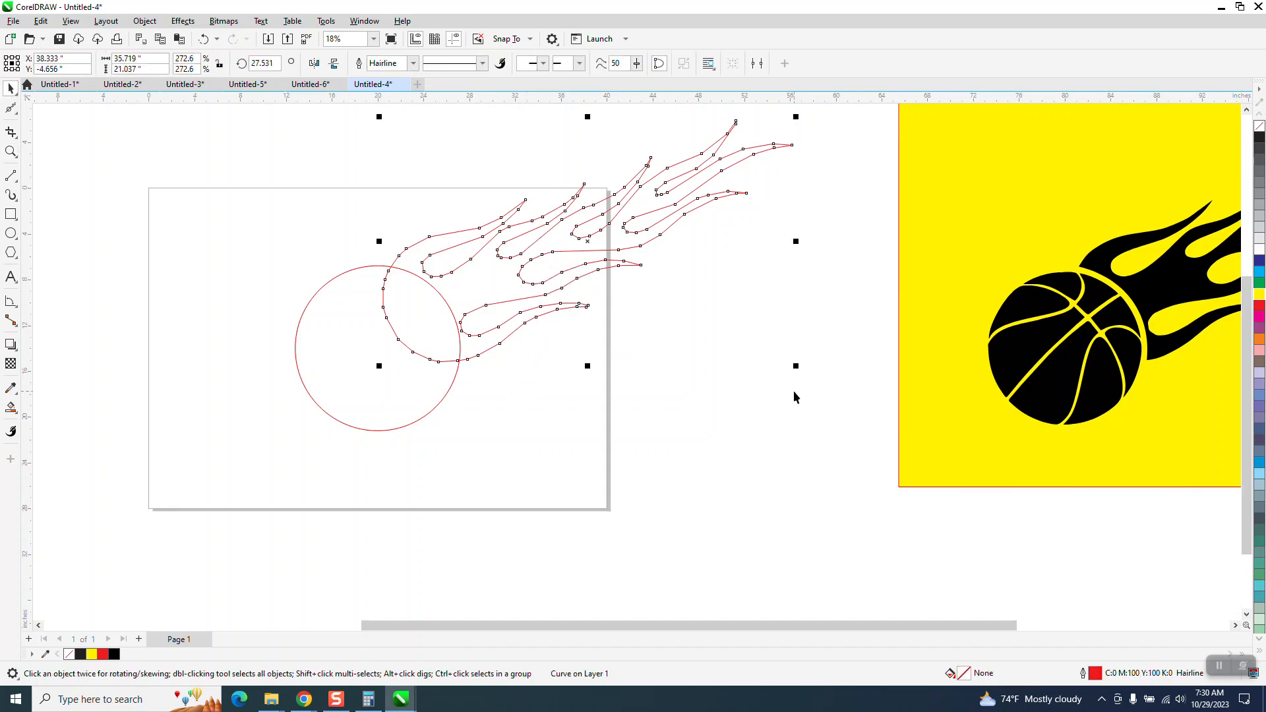
left_click_drag(588, 366, 601, 465)
left_click_drag(519, 396, 496, 289)
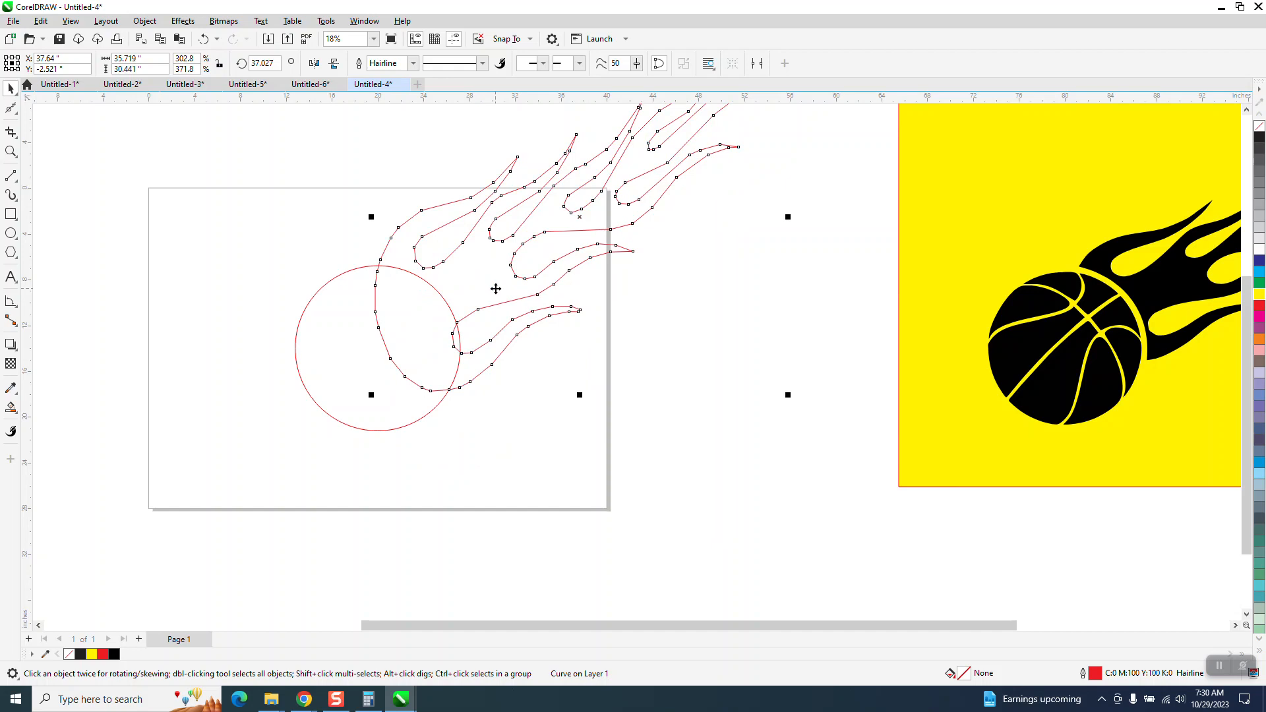
Smart-fill the two regions of the stretched flame outside the circle with black and no outline
left_click(11, 409)
left_click(478, 293)
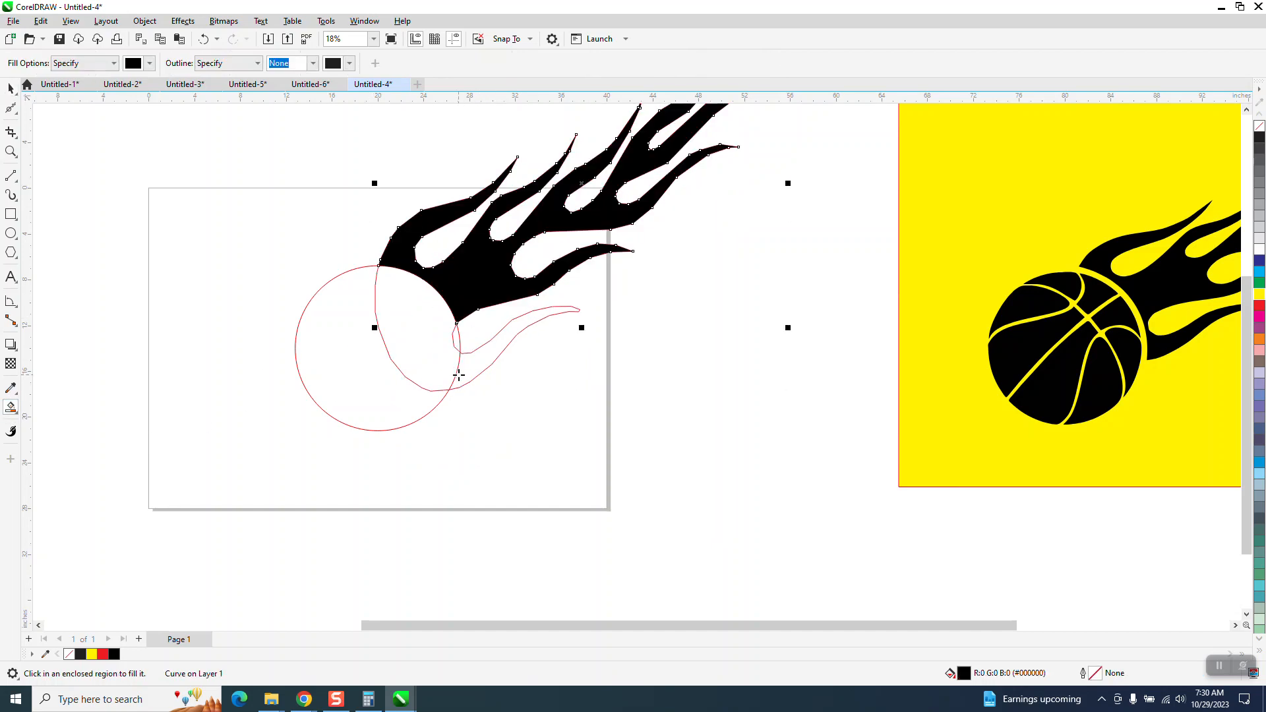
left_click(476, 373)
scroll(271, 405, "down", 2)
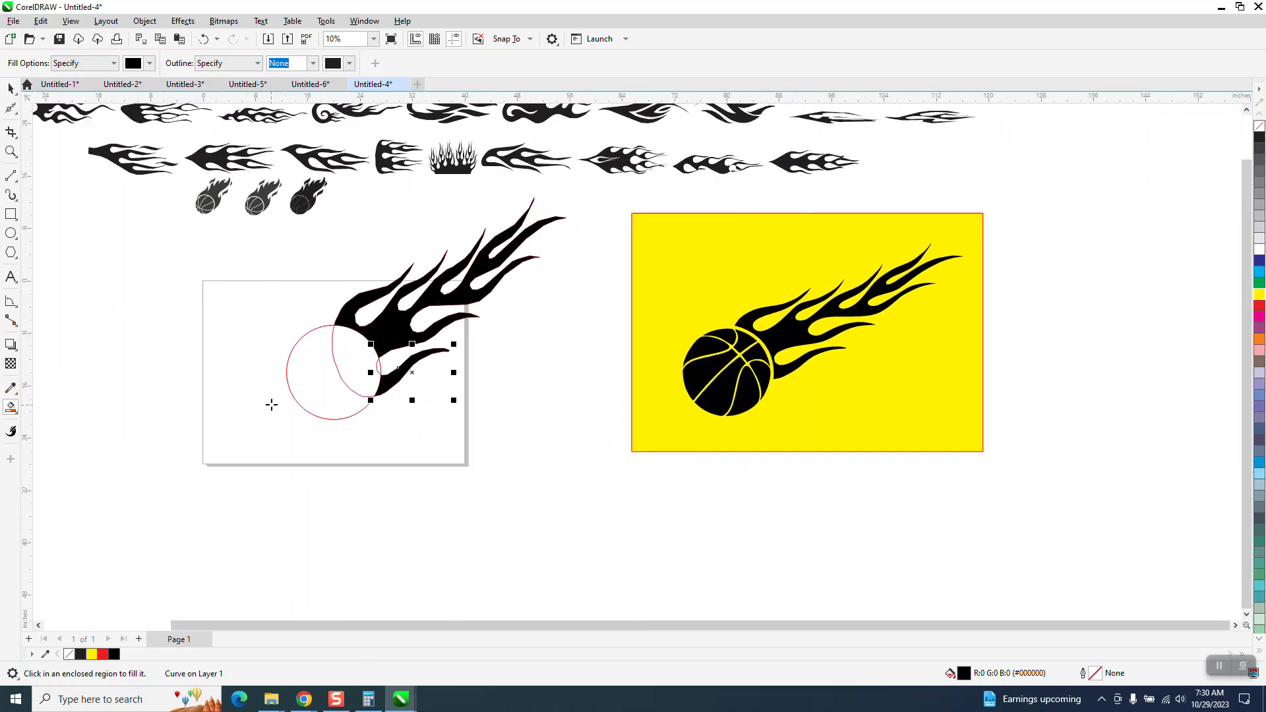
Nudge the small lower flame piece and the large black flame piece 120 inches right, beyond the yellow rectangle
left_click(10, 88)
key("Right")
key("Right")
key("Right")
key("Right")
key("Right")
key("Right")
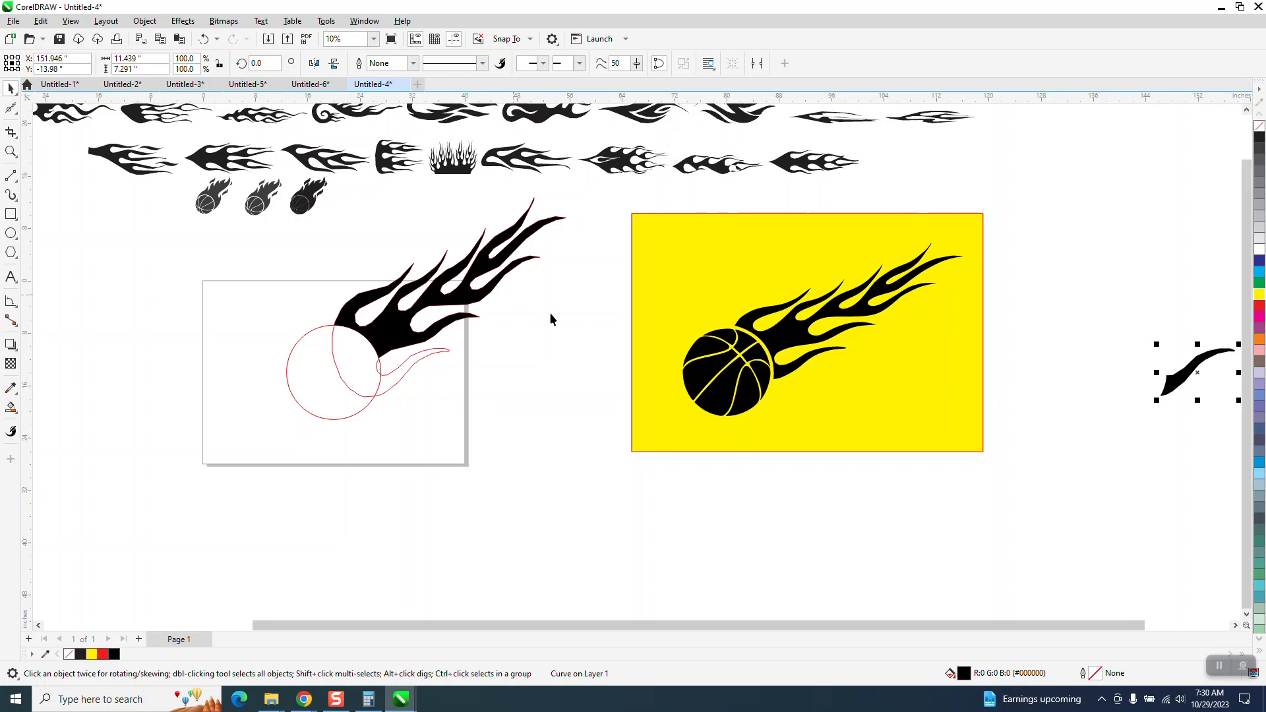
left_click(481, 300)
key("Right")
key("Right")
key("Right")
key("Right")
key("Right")
key("Right")
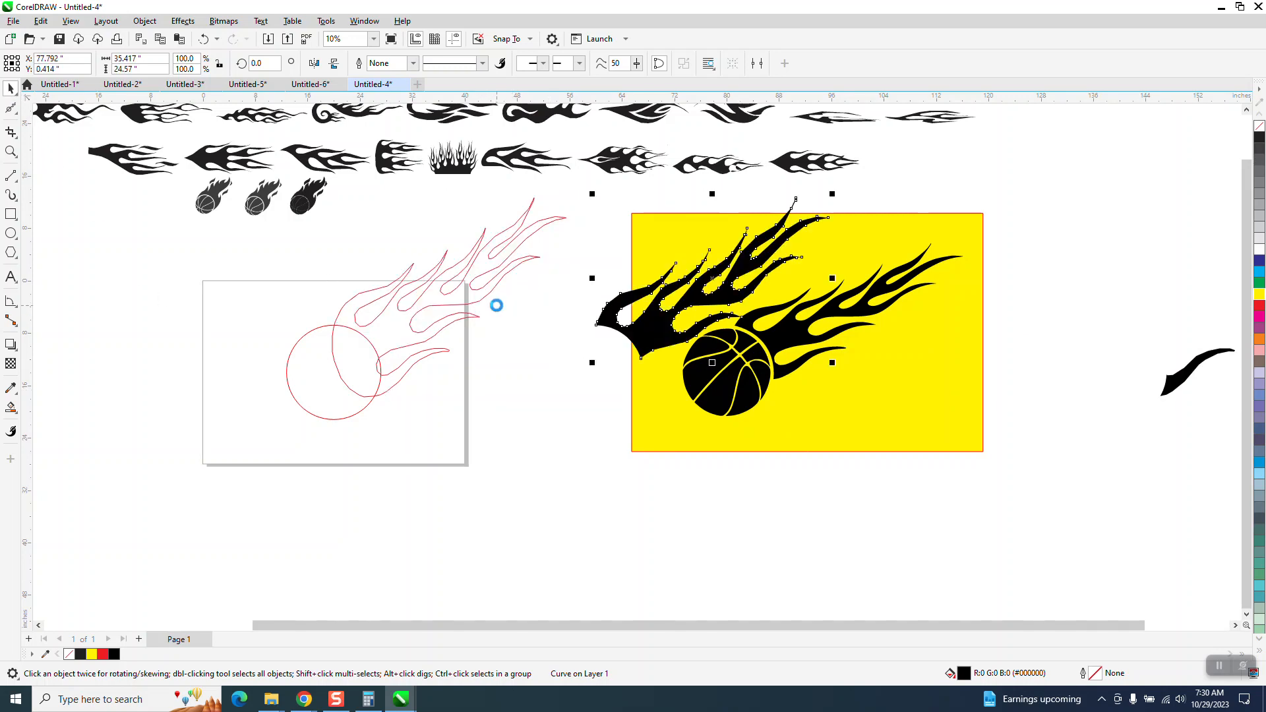
Nudge the basketball 60 inches right from the yellow rectangle onto the base of the new black flame
left_click(753, 390)
key("Right")
key("Right")
key("Right")
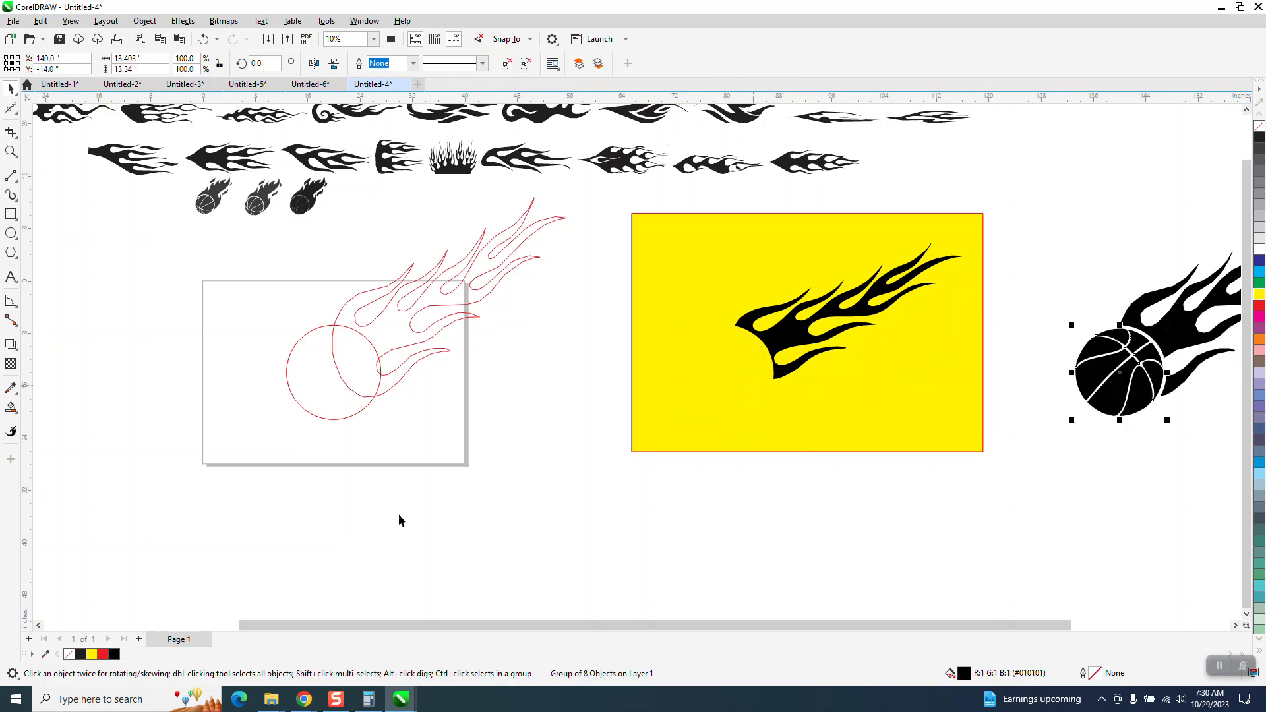
scroll(624, 448, "down", 1)
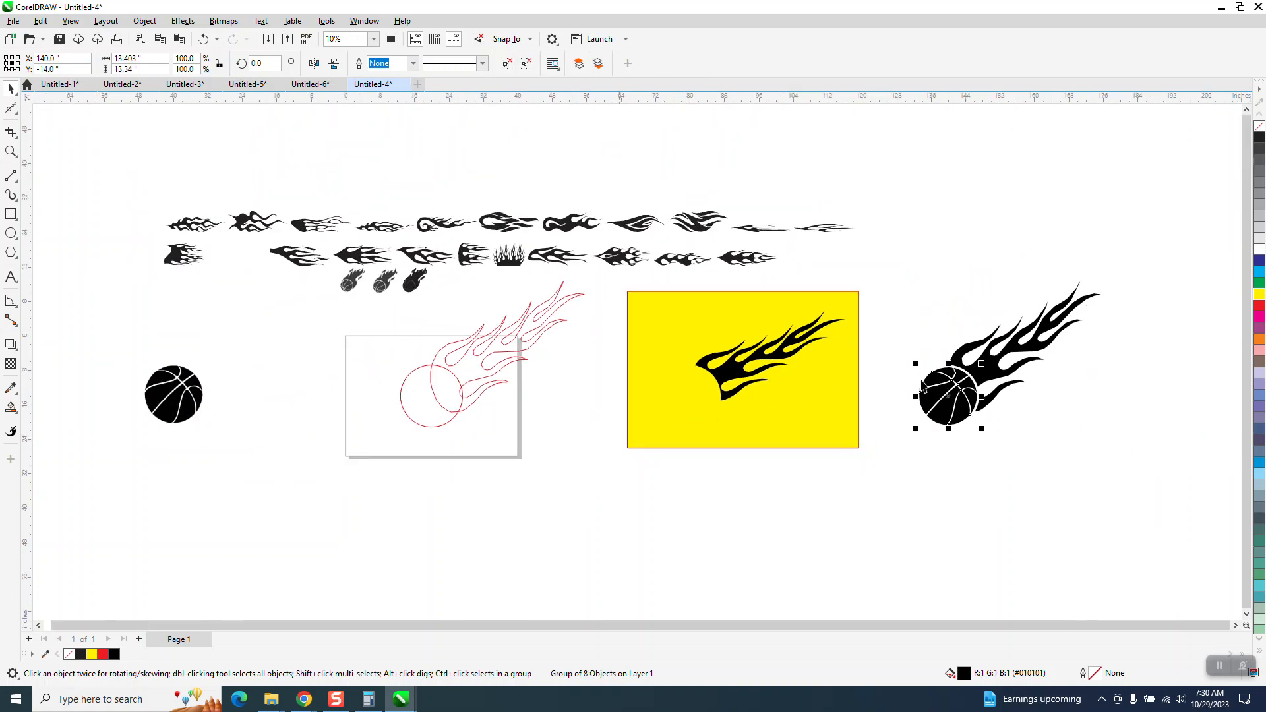
left_click(11, 152)
left_click_drag(897, 273, 1150, 461)
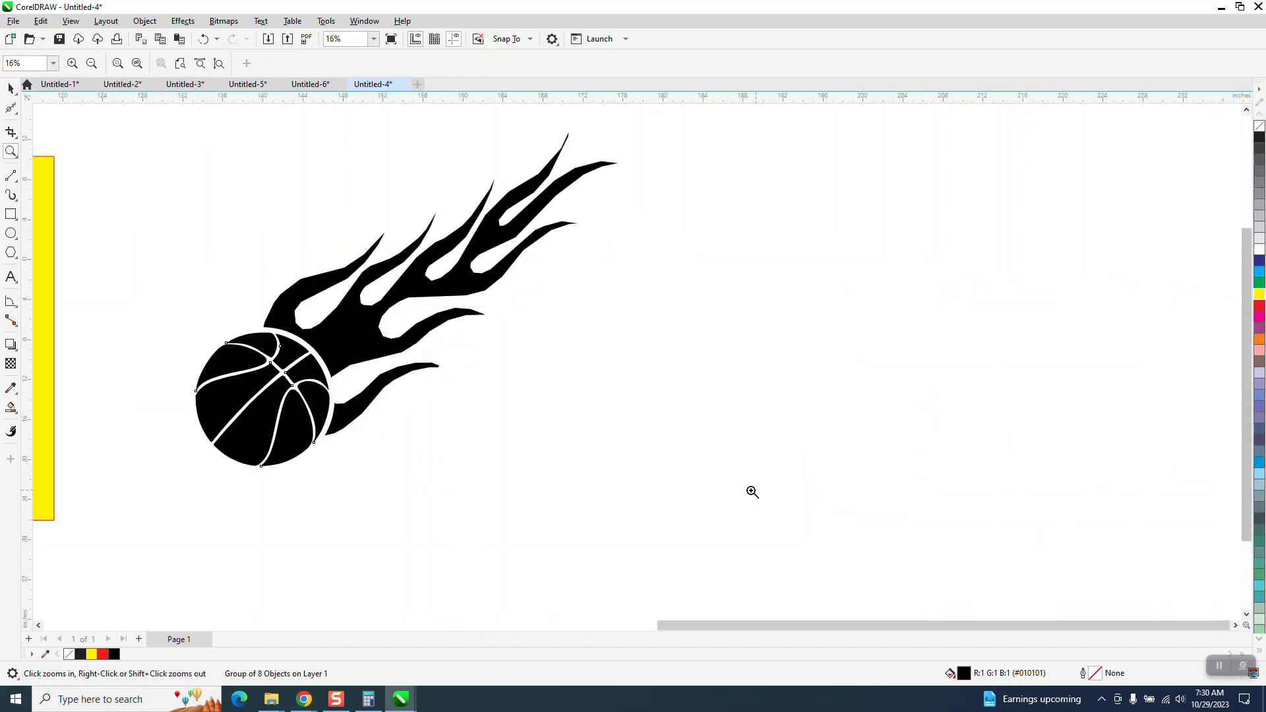